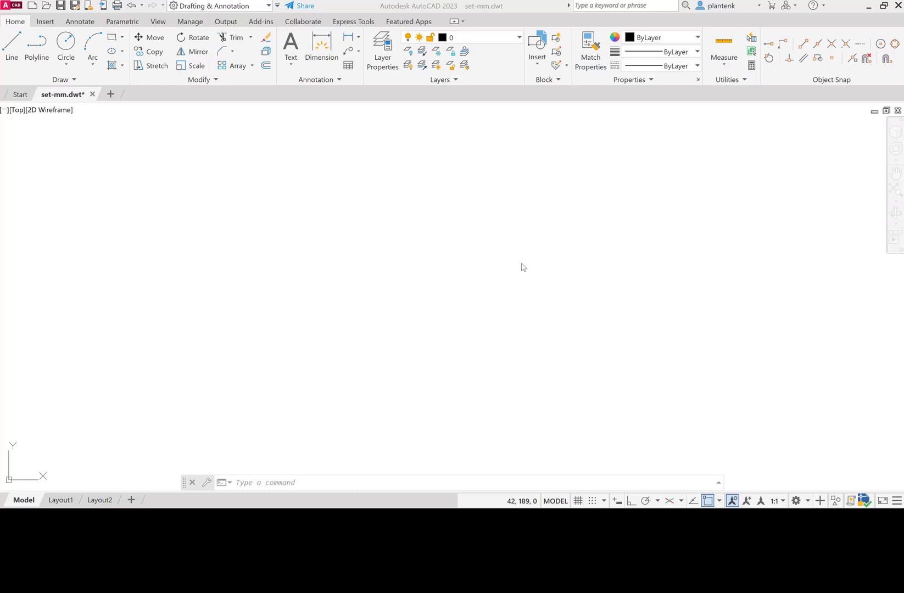
- Save the drawing in AutoCAD 2018 Drawing (*.dwg) format as Creating hatches Tut, replacing the existing file
{"action": "left_click", "coordinate": [76, 7]}
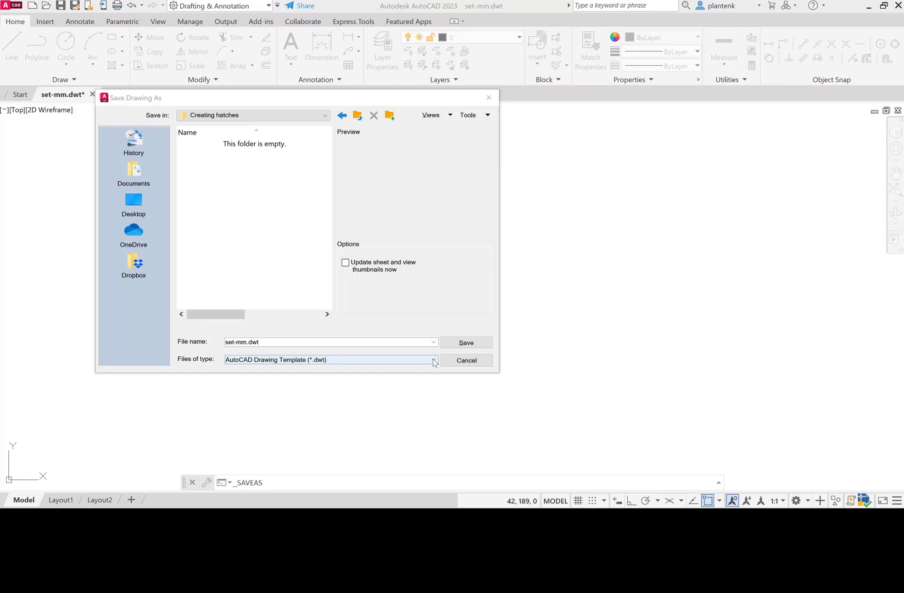
{"action": "left_click", "coordinate": [378, 360]}
{"action": "left_click", "coordinate": [313, 368]}
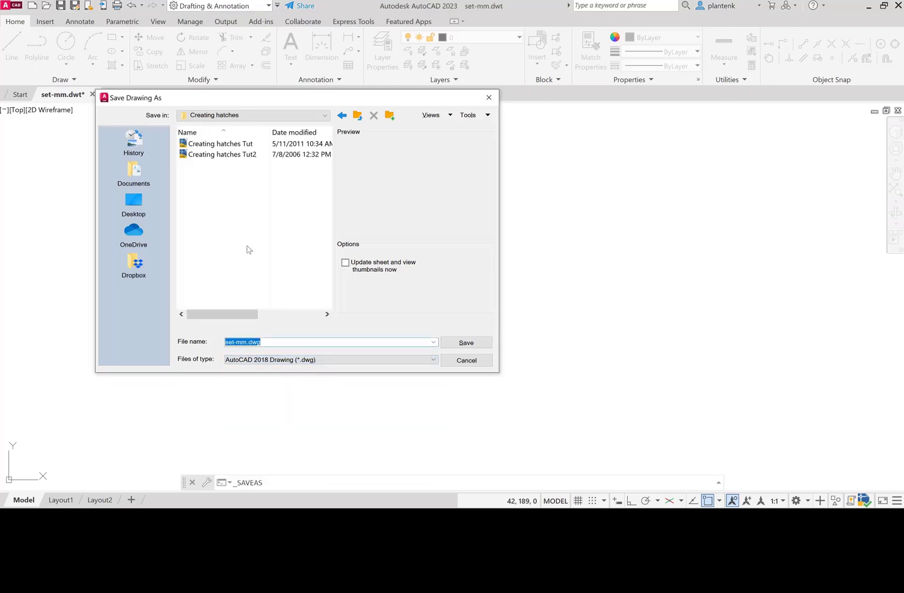
{"action": "left_click", "coordinate": [232, 146]}
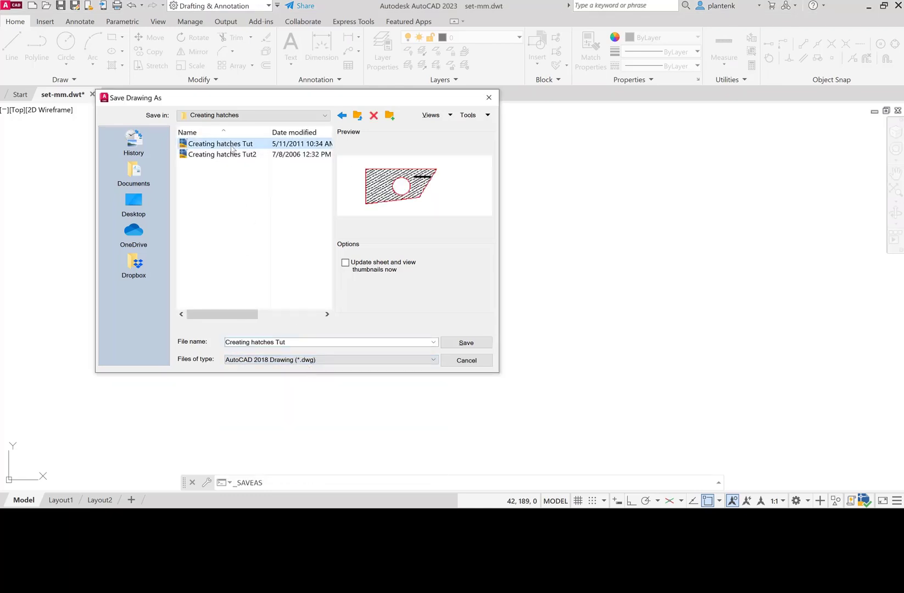
{"action": "left_click", "coordinate": [460, 342]}
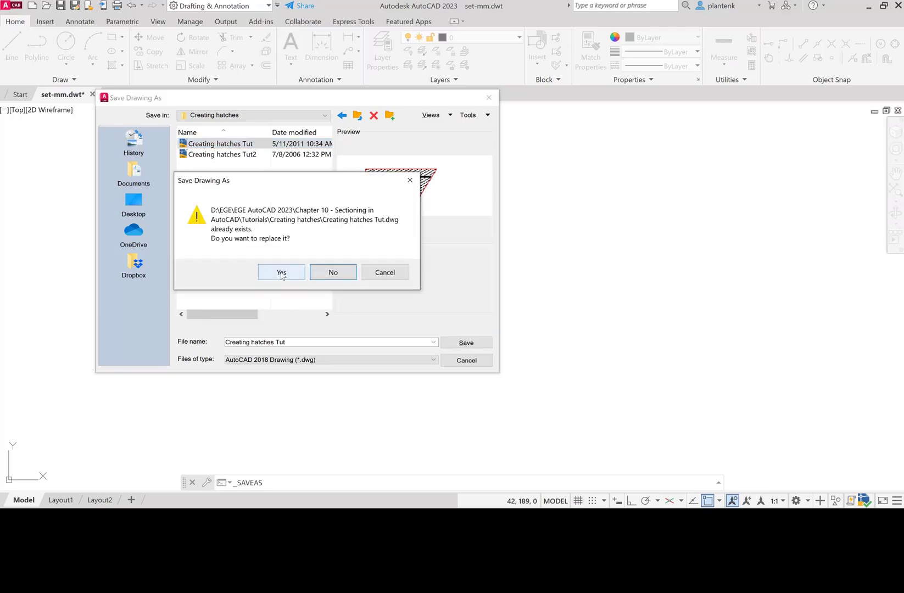
{"action": "left_click", "coordinate": [281, 274]}
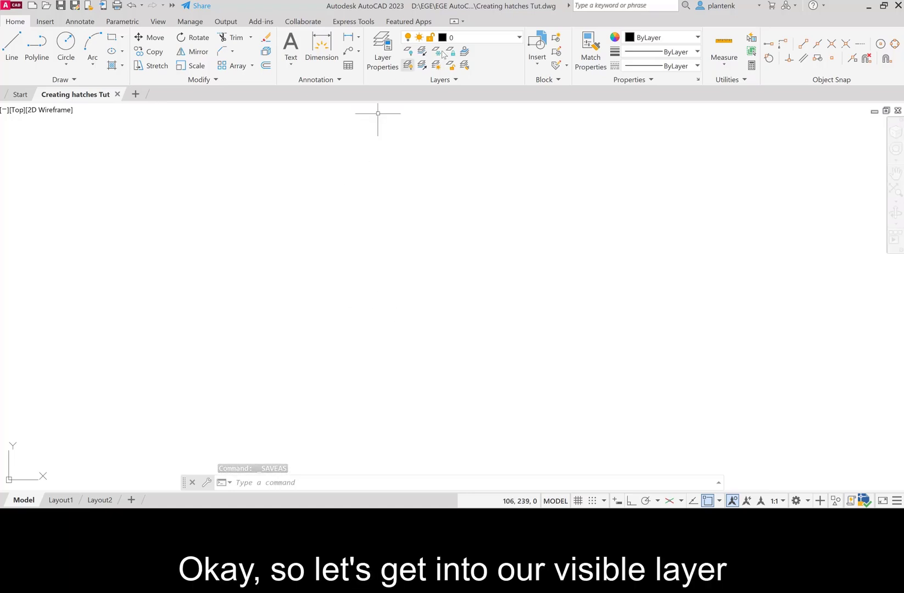
- Make the Visible layer current and draw a rectangle with length 200 and width 100
{"action": "left_click", "coordinate": [483, 37]}
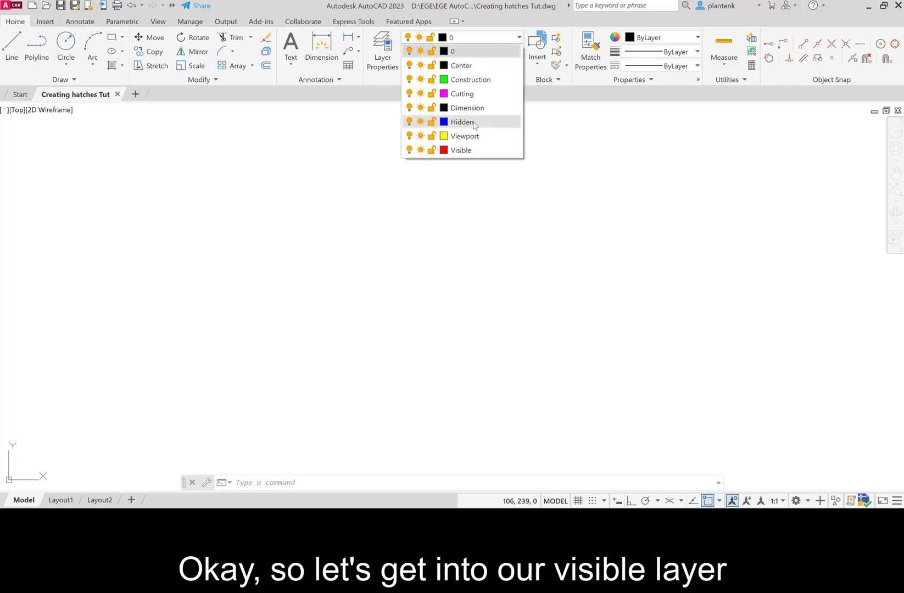
{"action": "left_click", "coordinate": [463, 150]}
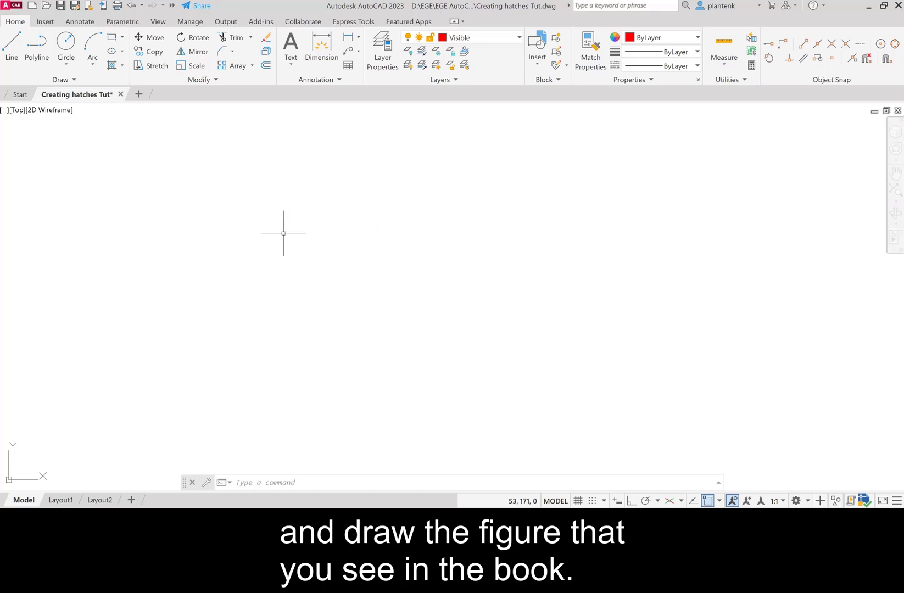
{"action": "left_click", "coordinate": [112, 38]}
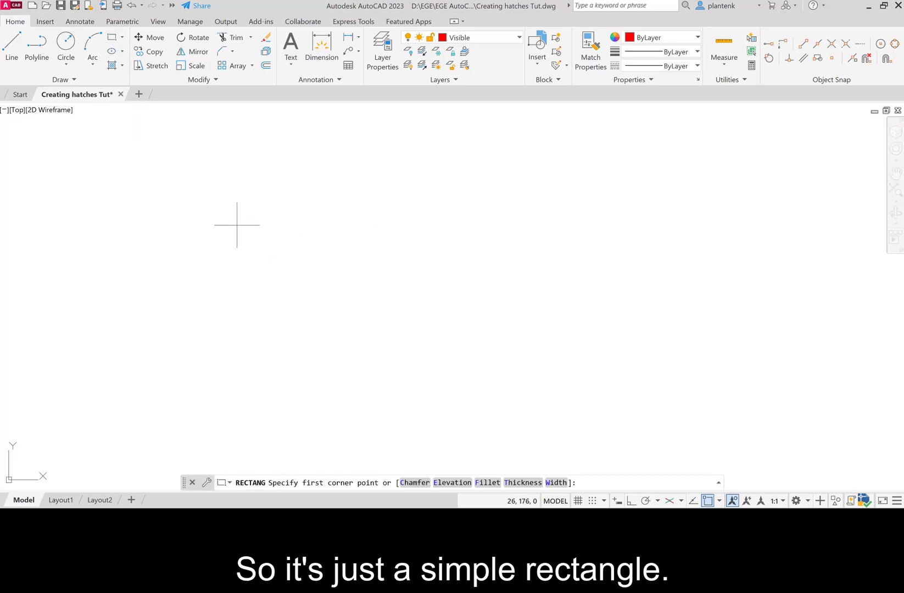
{"action": "left_click", "coordinate": [271, 350]}
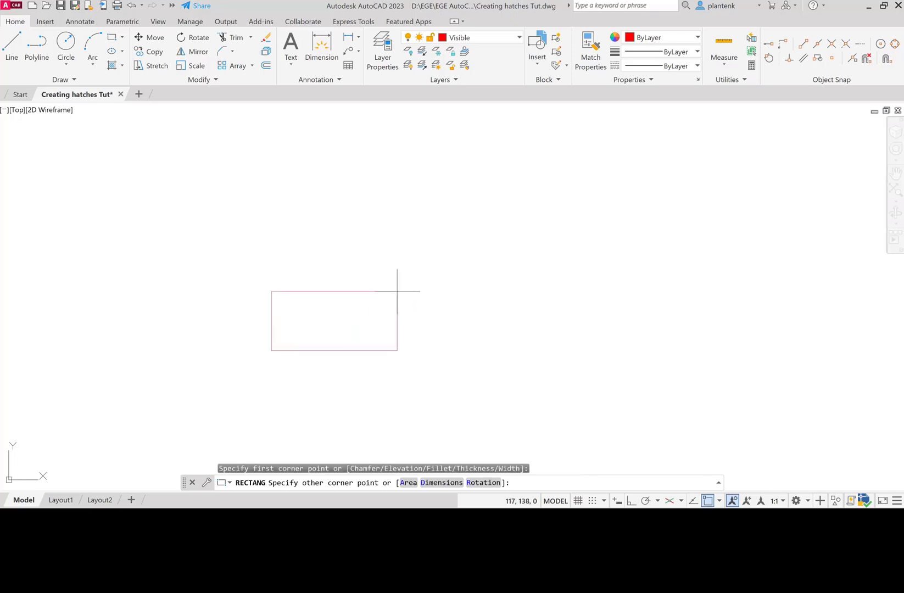
{"action": "type", "text": "d"}
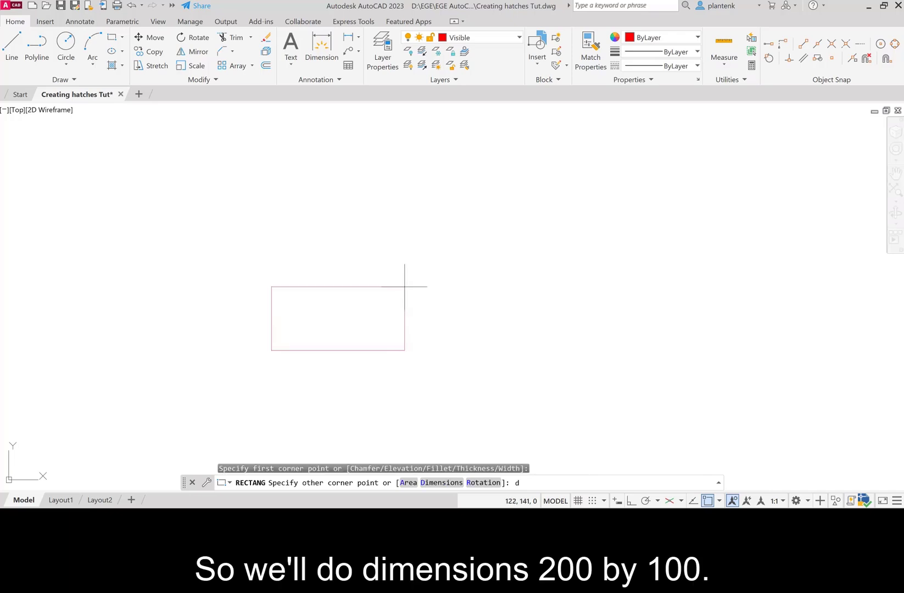
{"action": "key", "text": "Return"}
{"action": "type", "text": "200"}
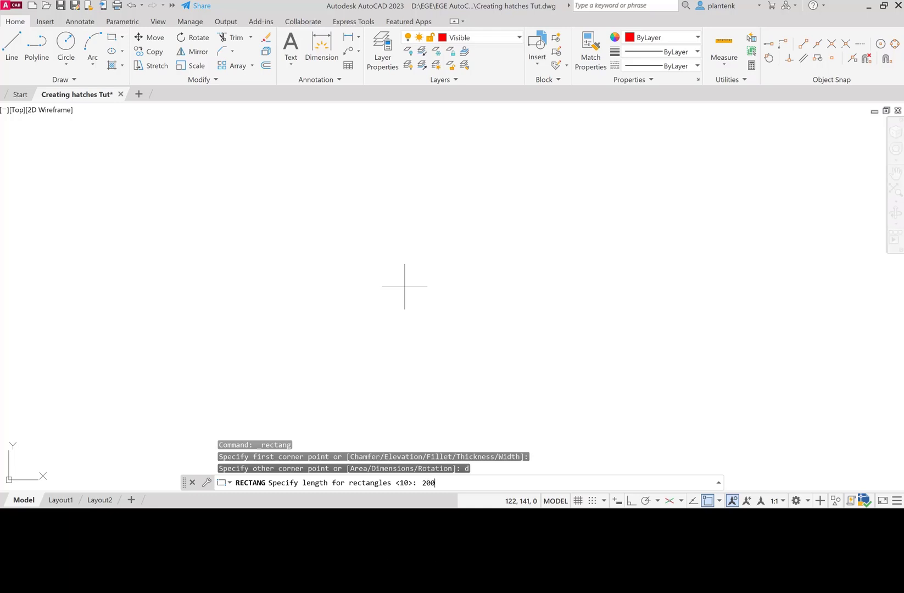
{"action": "key", "text": "Return"}
{"action": "type", "text": "100"}
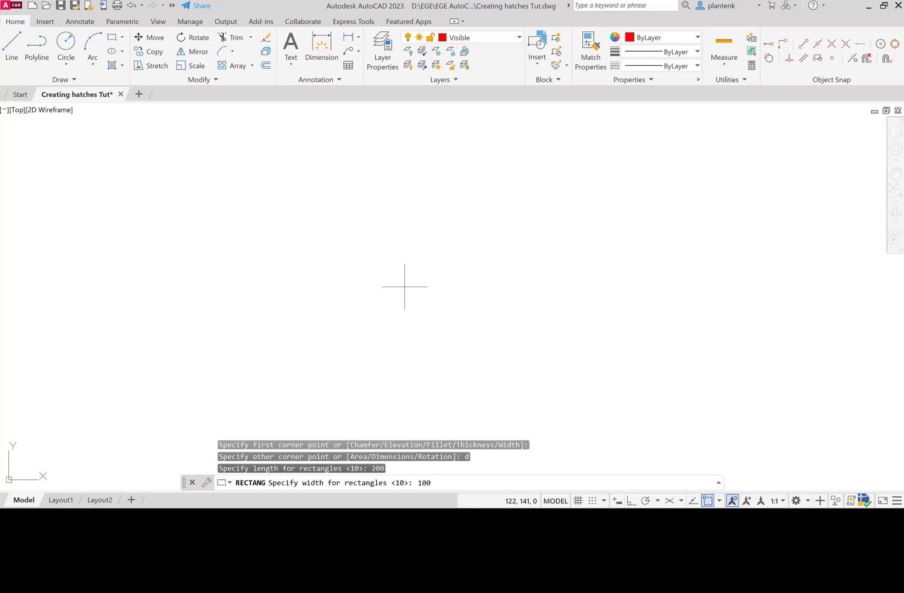
{"action": "key", "text": "Return"}
{"action": "left_click", "coordinate": [435, 273]}
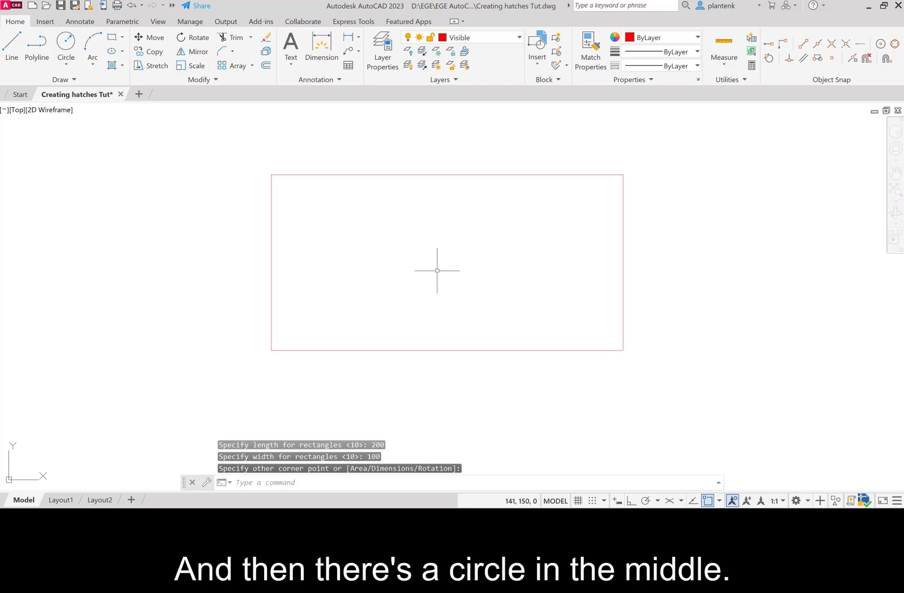
- Move the UCS origin to the rectangle's lower-left corner, keeping the default axis directions
{"action": "type", "text": "ucs"}
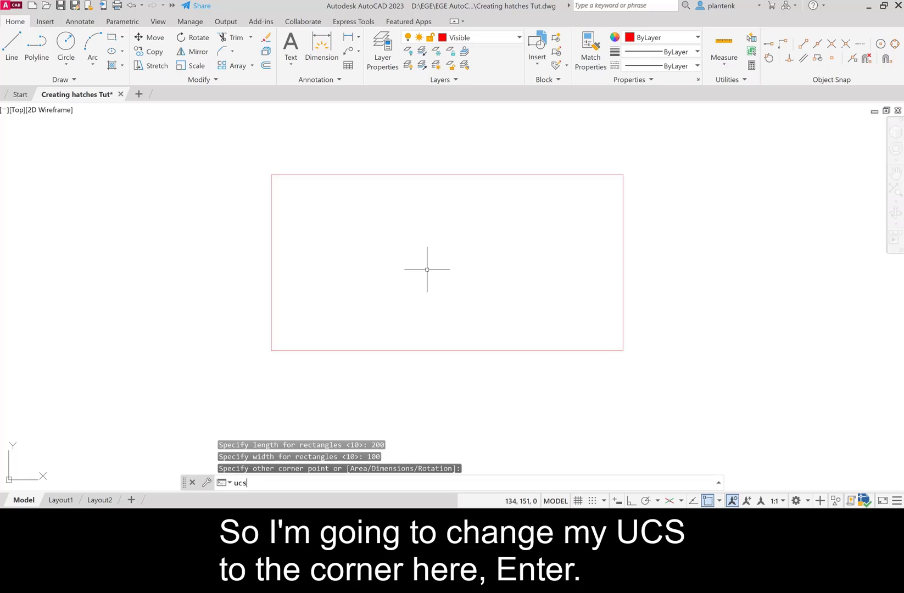
{"action": "key", "text": "Return"}
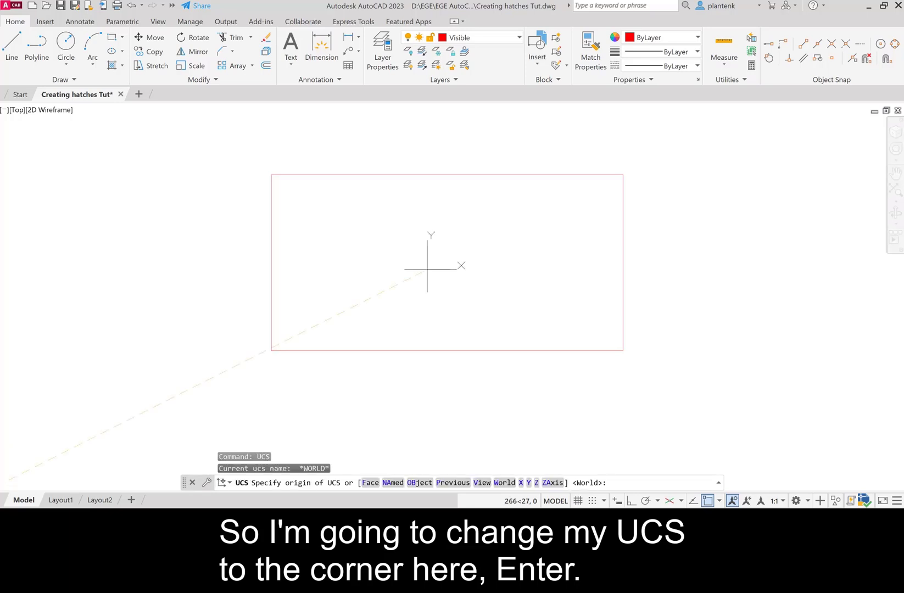
{"action": "left_click", "coordinate": [271, 349]}
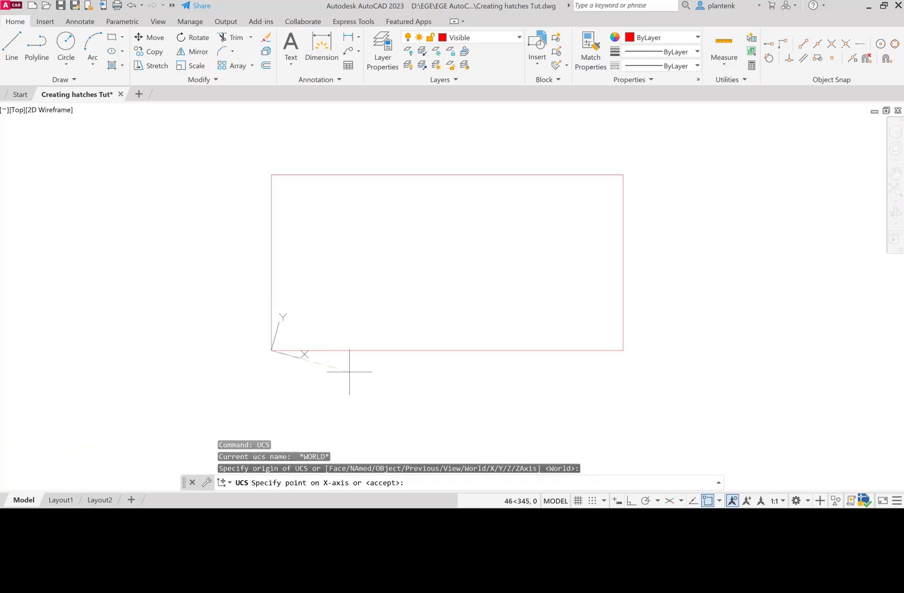
{"action": "key", "text": "Return"}
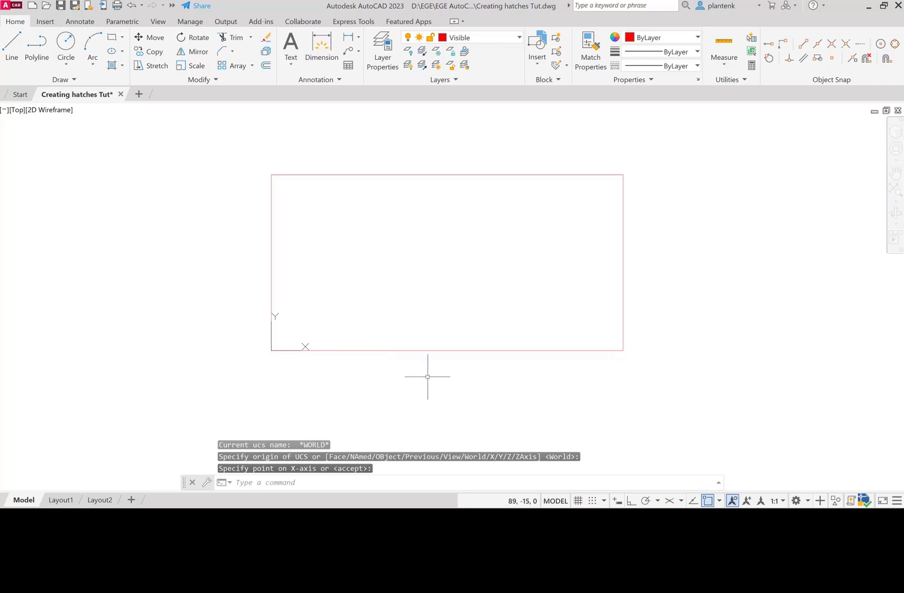
- Draw a circle centred at 100,50 with a radius of 25 inside the rectangle
{"action": "left_click", "coordinate": [66, 44]}
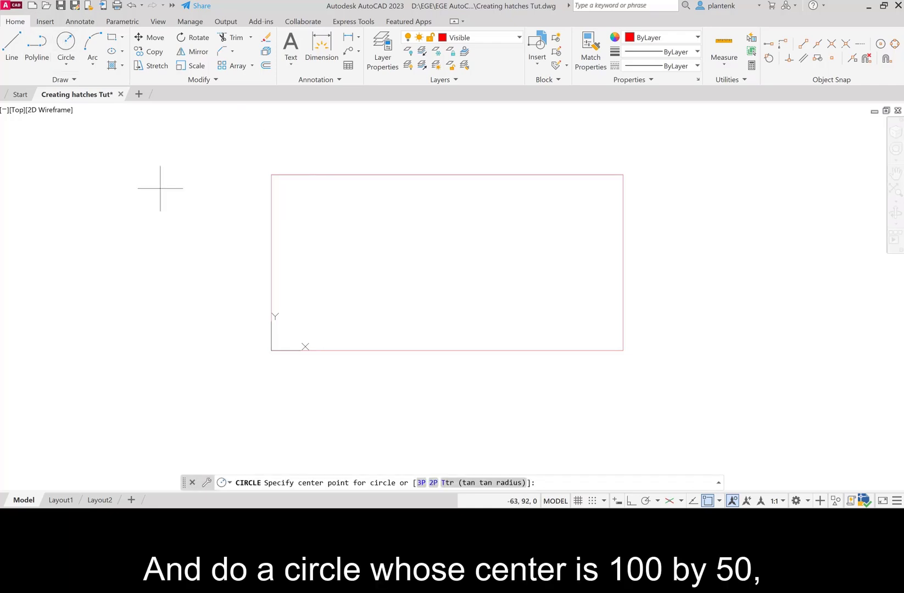
{"action": "type", "text": "100"}
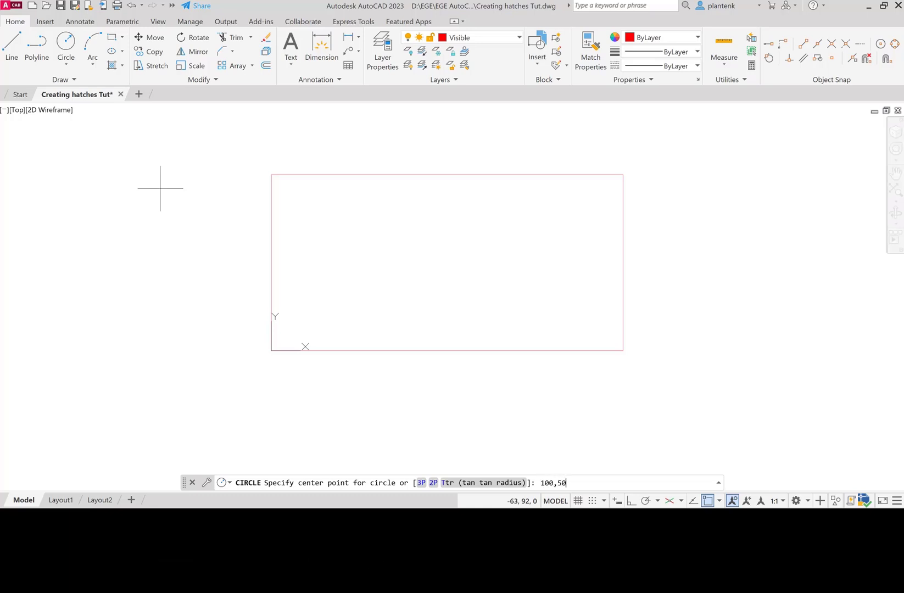
{"action": "type", "text": ",50"}
{"action": "key", "text": "Return"}
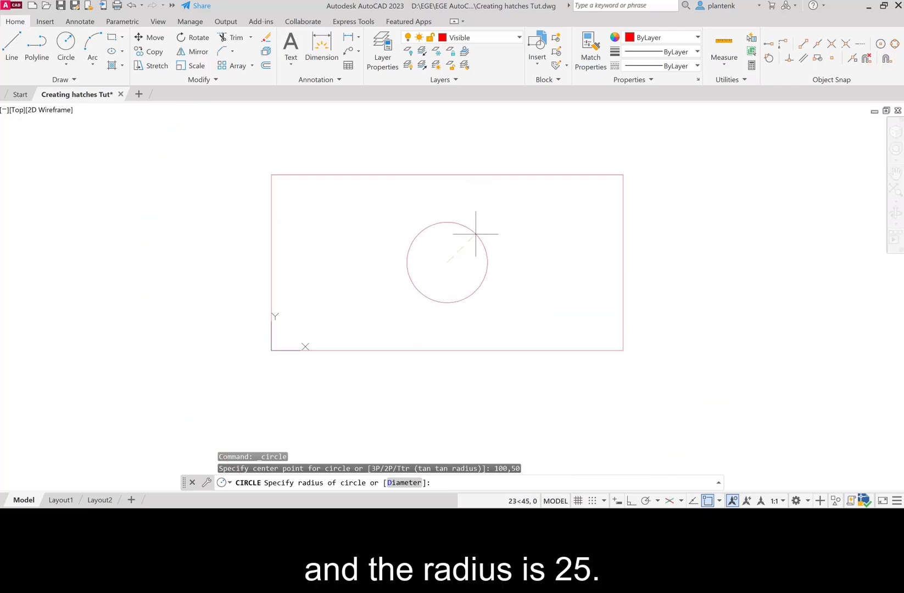
{"action": "key", "text": "Return"}
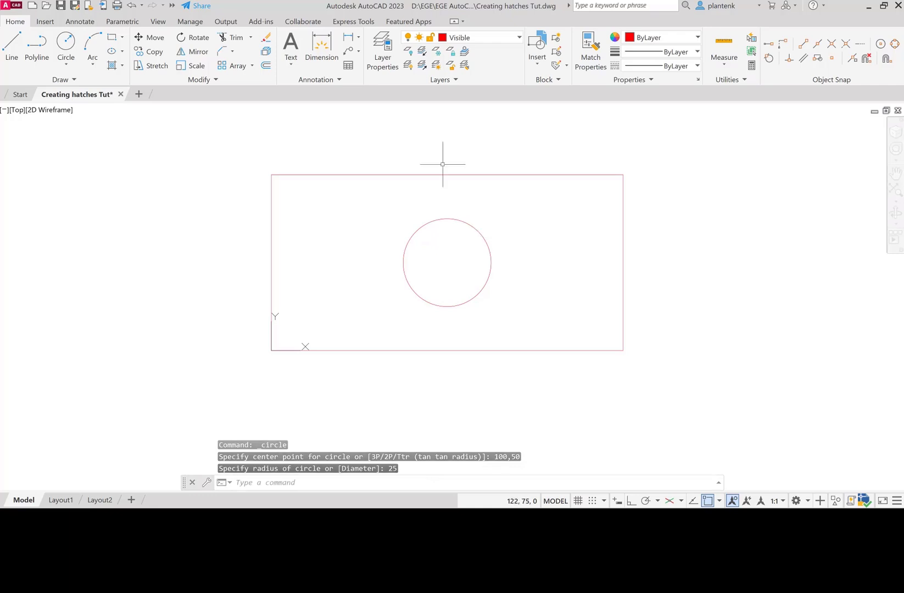
- Make the Center layer current and add a center mark to the circle
{"action": "left_click", "coordinate": [519, 37]}
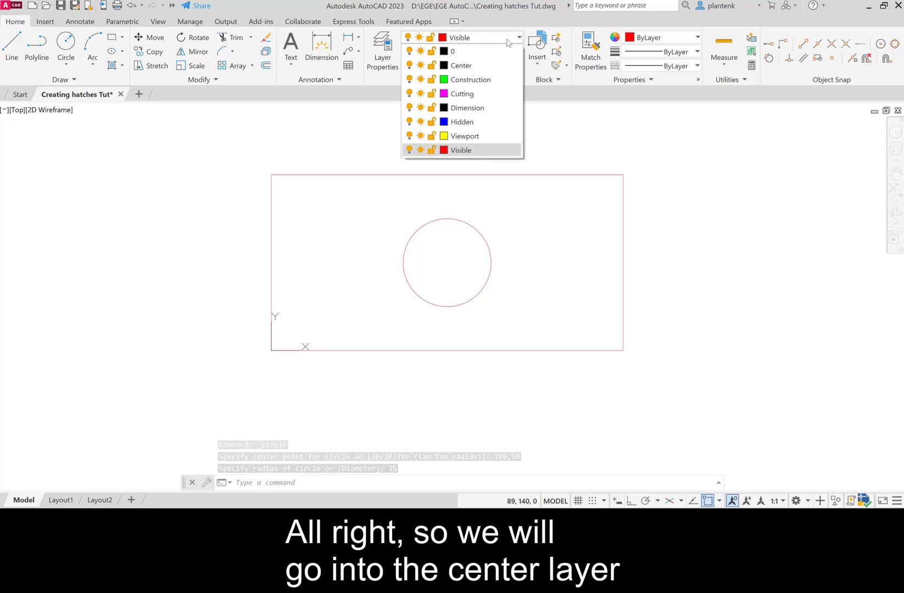
{"action": "left_click", "coordinate": [456, 63]}
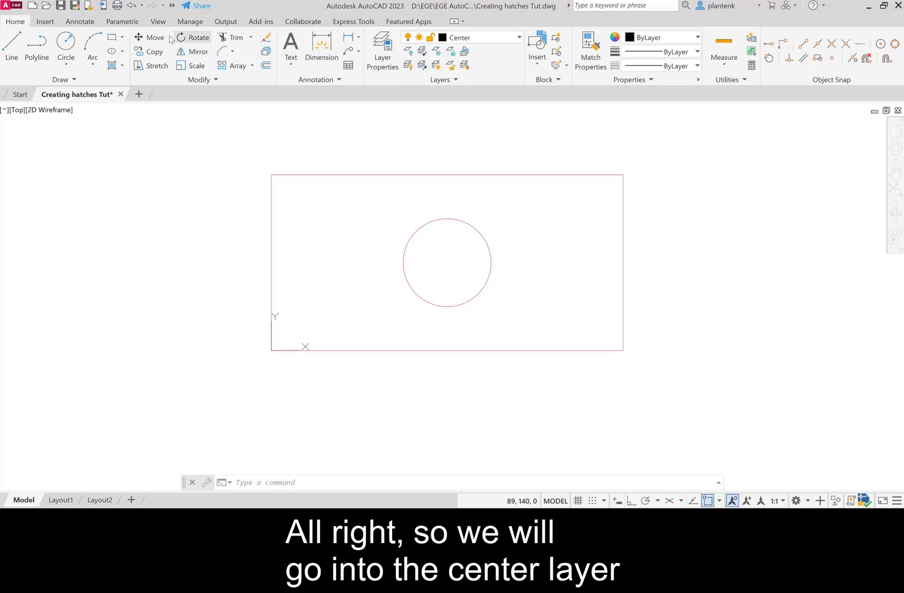
{"action": "left_click", "coordinate": [80, 22]}
{"action": "left_click", "coordinate": [389, 49]}
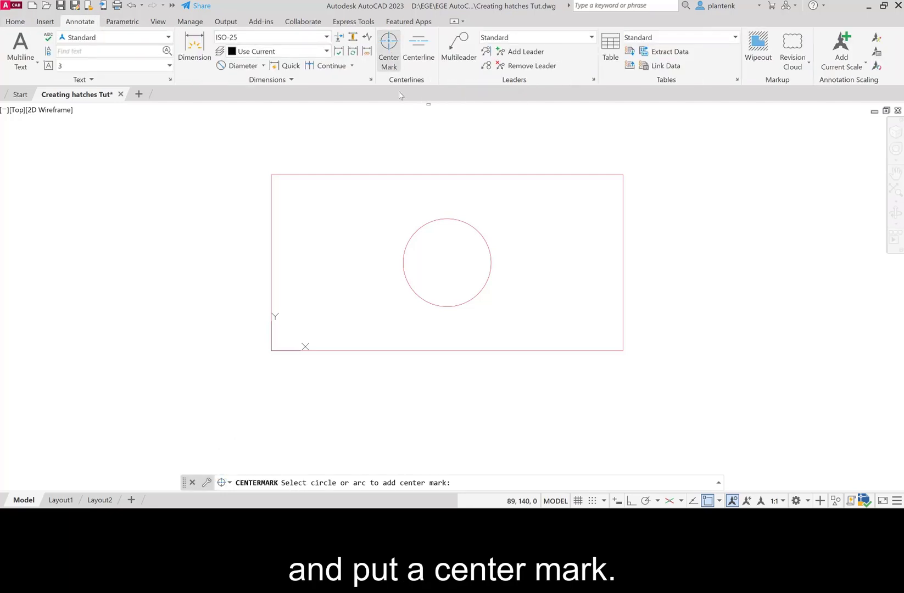
{"action": "left_click", "coordinate": [457, 219]}
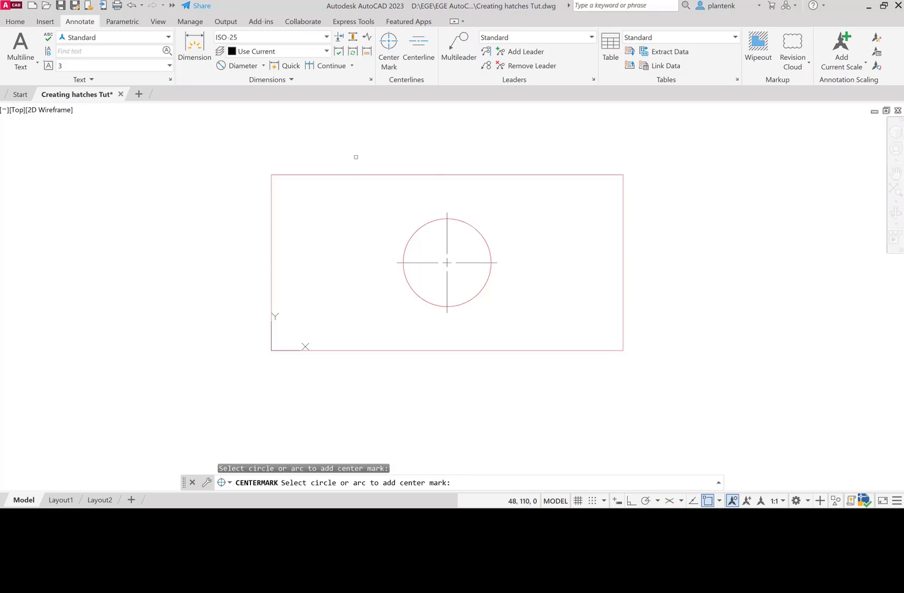
{"action": "key", "text": "Return"}
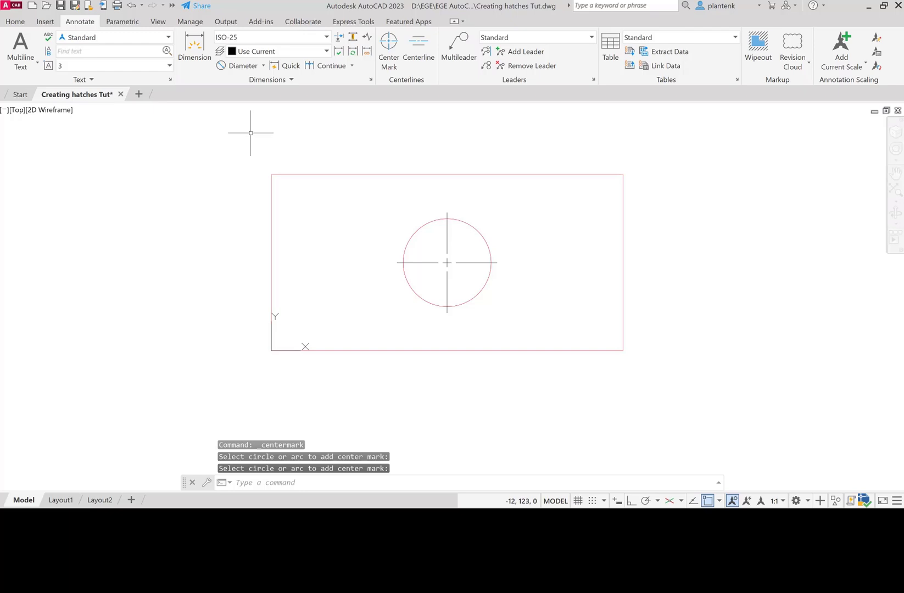
- On the Dimension layer, add annotative multiline text with the author's full name inside the rectangle, above and right of the circle
{"action": "left_click", "coordinate": [15, 21]}
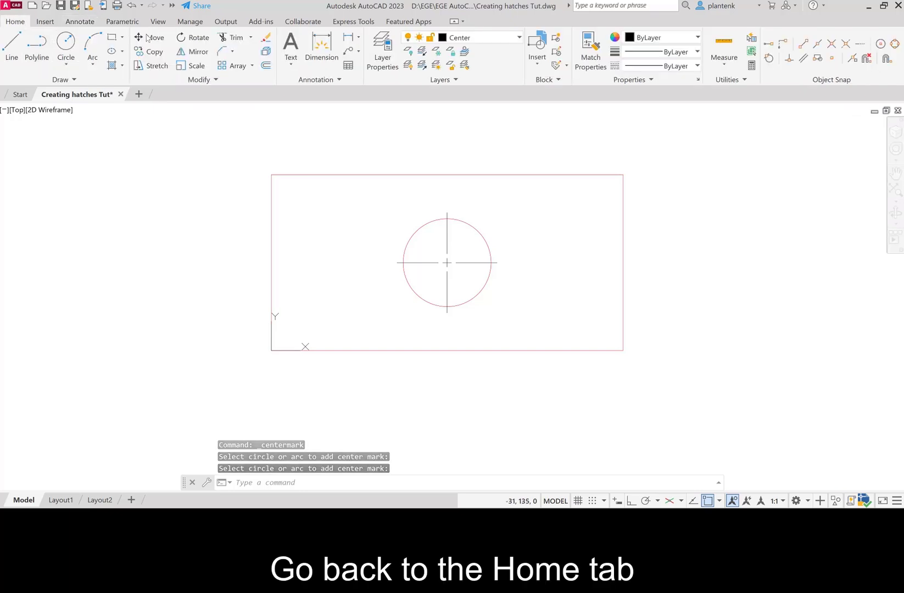
{"action": "left_click", "coordinate": [519, 37]}
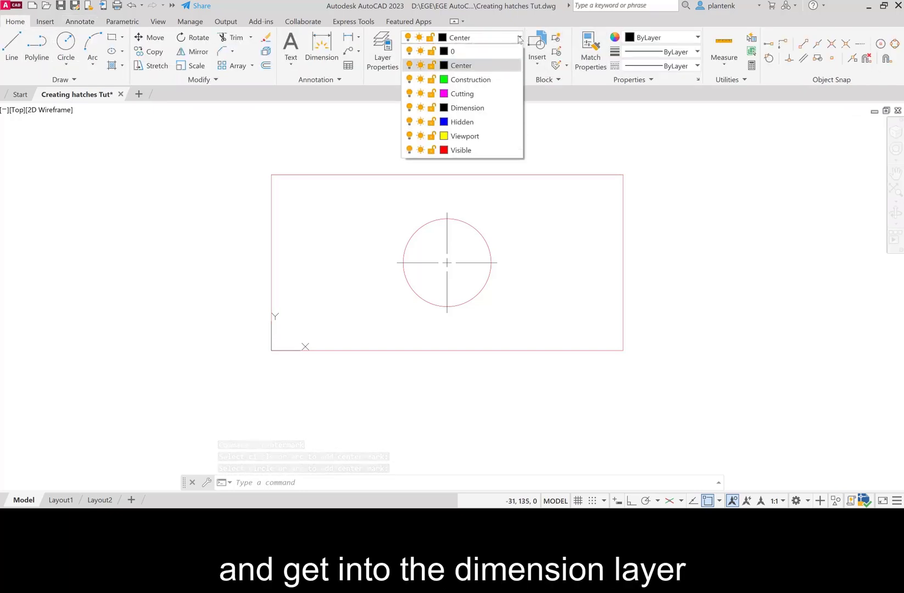
{"action": "left_click", "coordinate": [468, 108]}
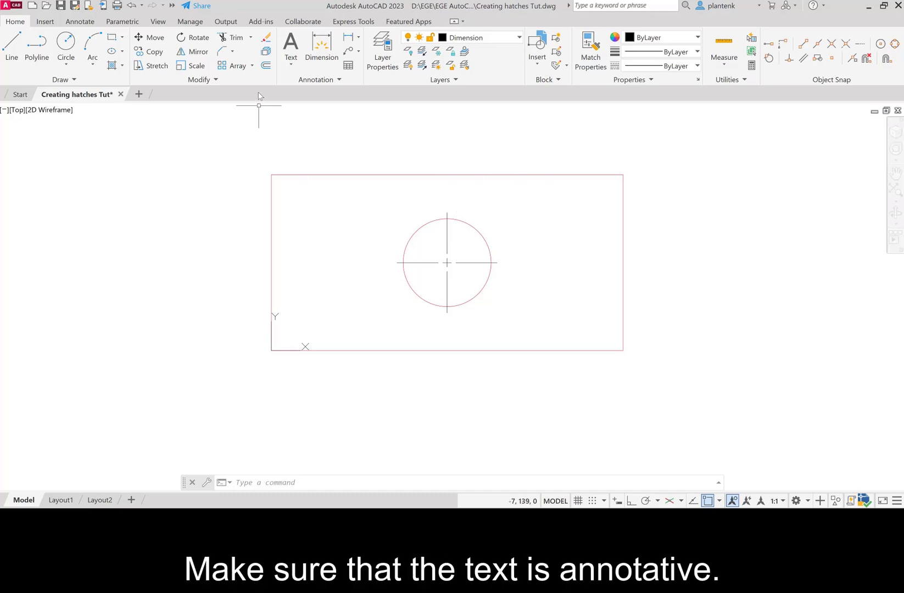
{"action": "left_click", "coordinate": [291, 46]}
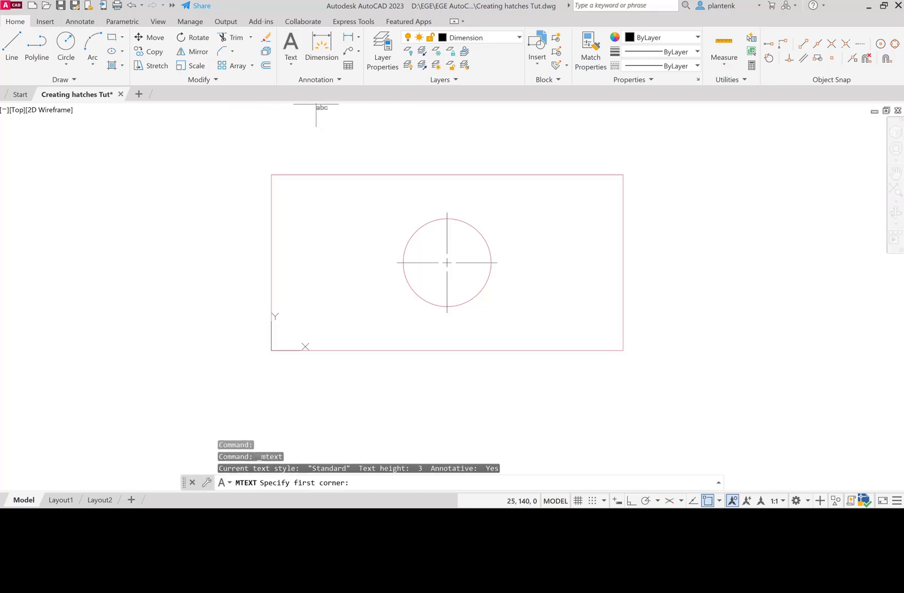
{"action": "left_click", "coordinate": [488, 195]}
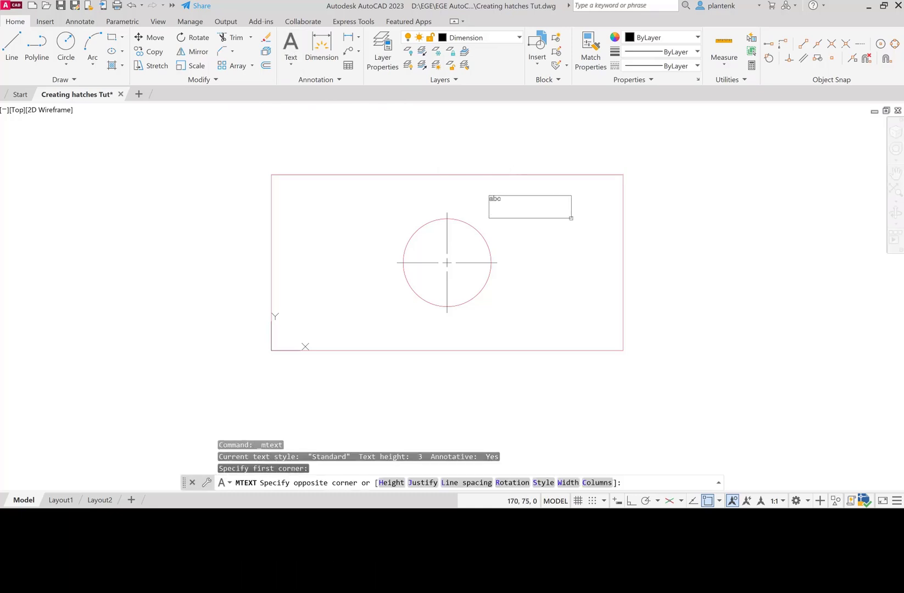
{"action": "left_click", "coordinate": [602, 219]}
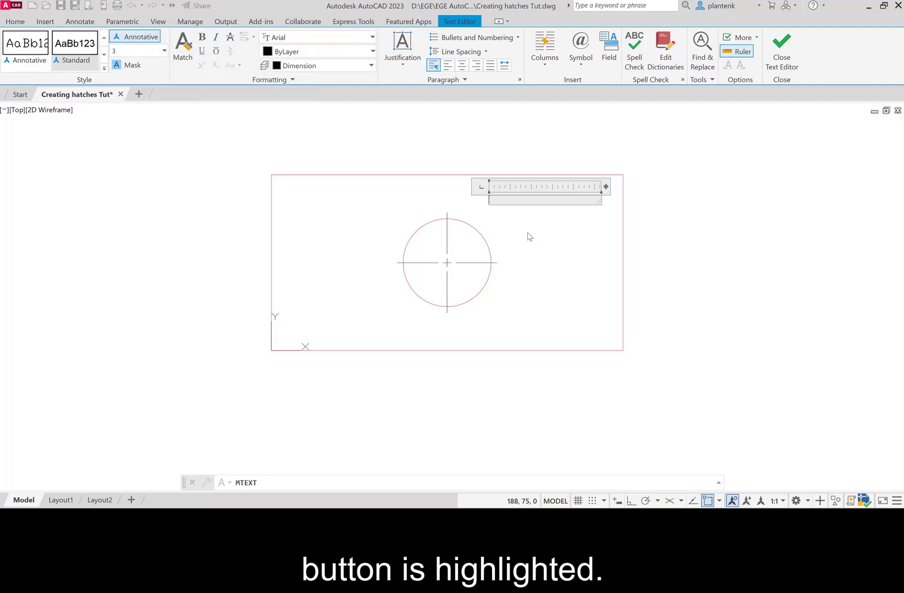
{"action": "type", "text": "KIR"}
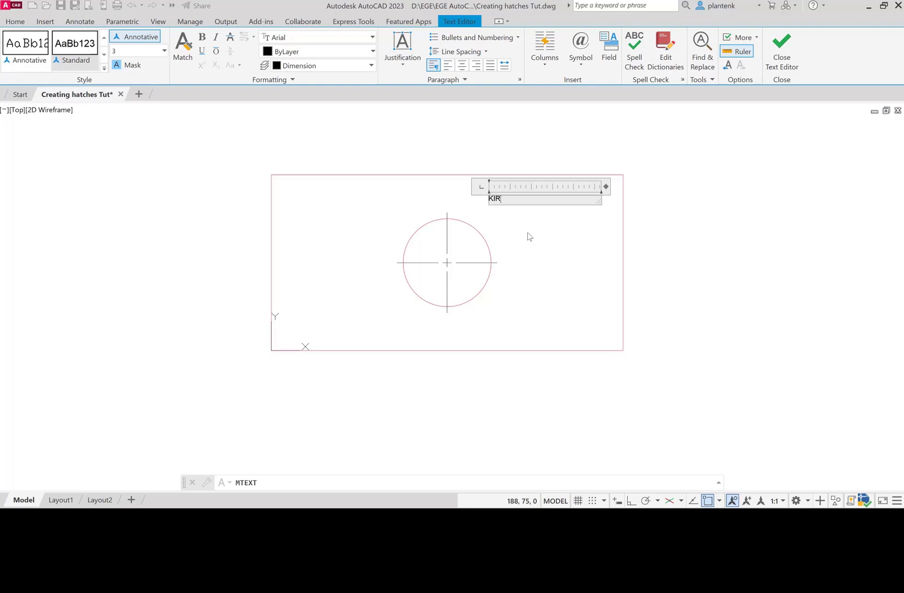
{"action": "type", "text": "STIE PLANTENBERG"}
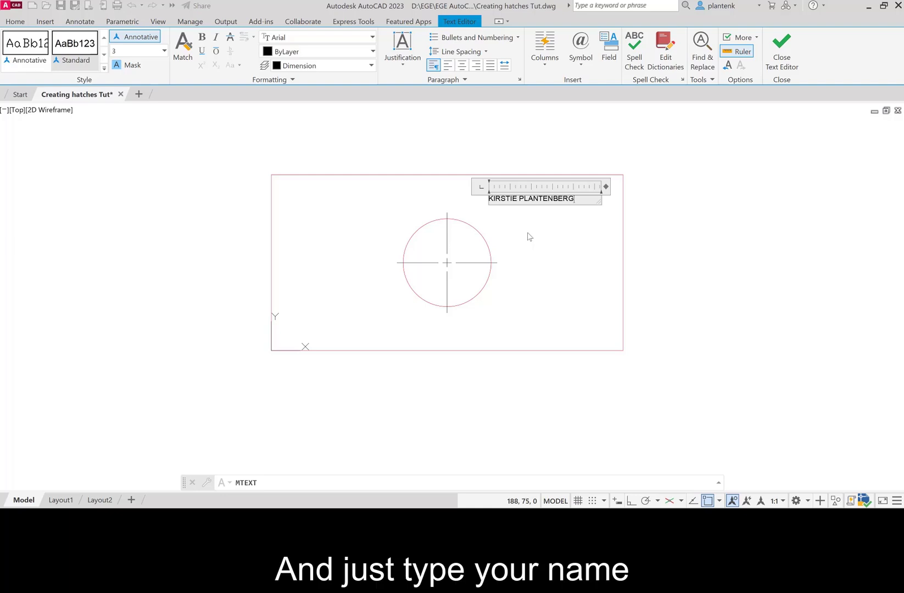
{"action": "left_click", "coordinate": [783, 45]}
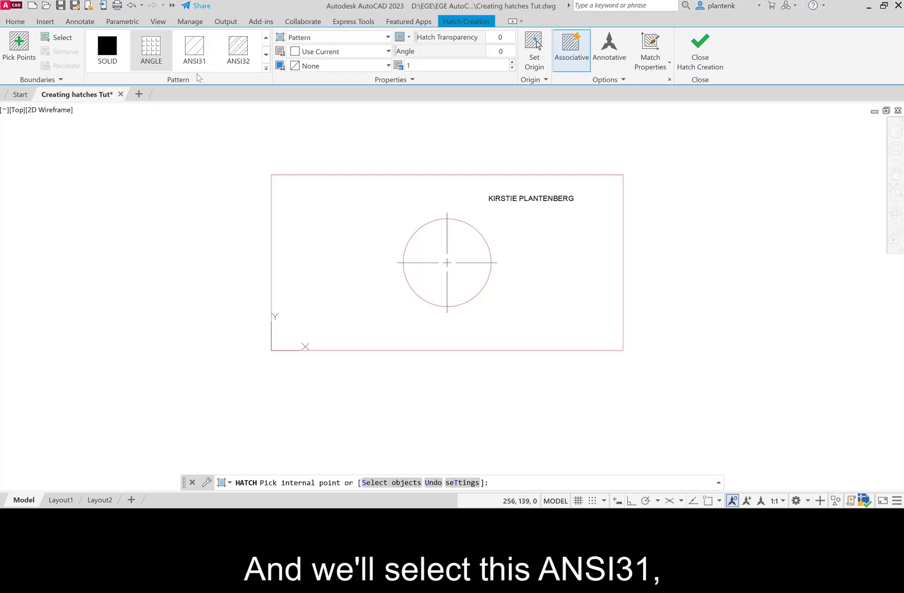
- Set the new hatch to the ANSI31 pattern and make it annotative
{"action": "left_click", "coordinate": [196, 53]}
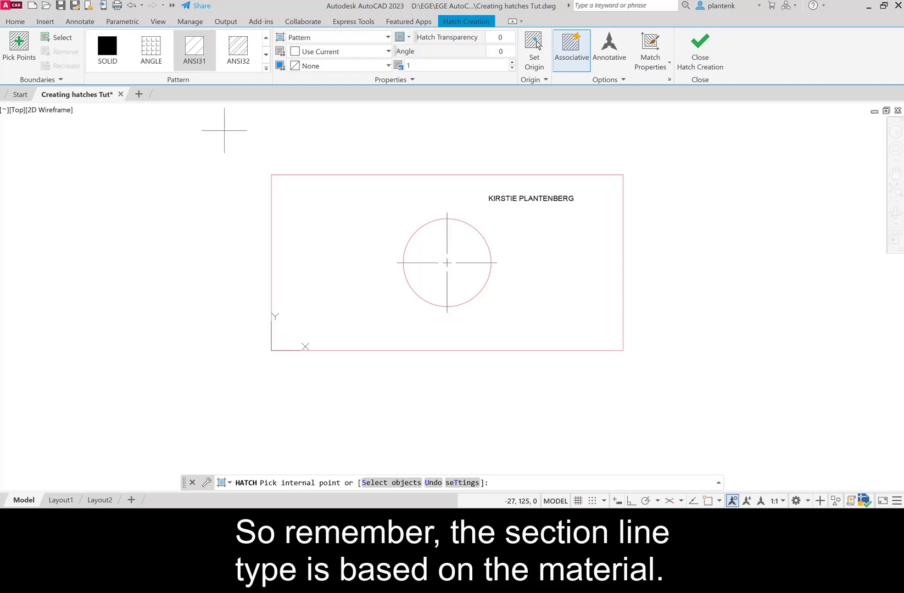
{"action": "left_click", "coordinate": [265, 68]}
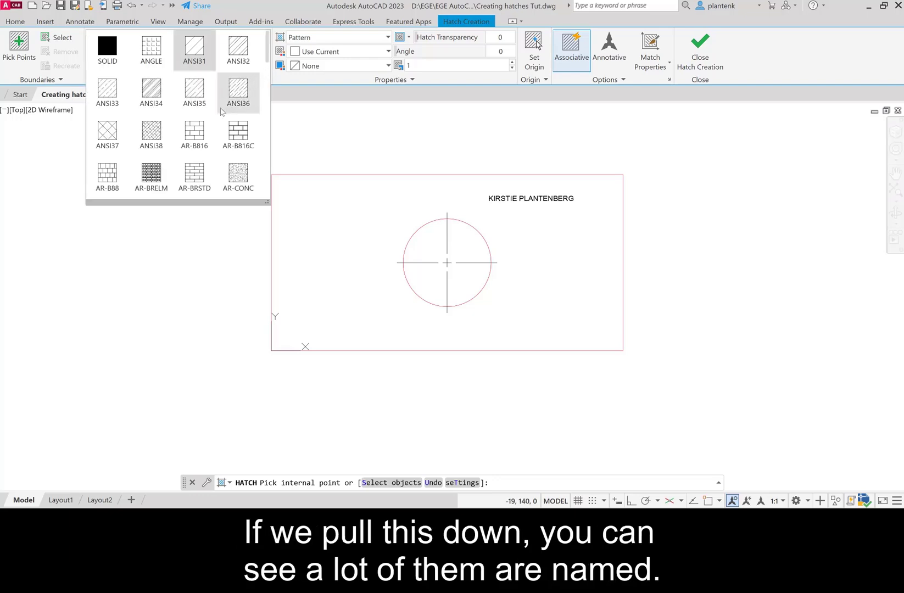
{"action": "scroll", "coordinate": [197, 112], "scroll_direction": "down", "scroll_amount": 1}
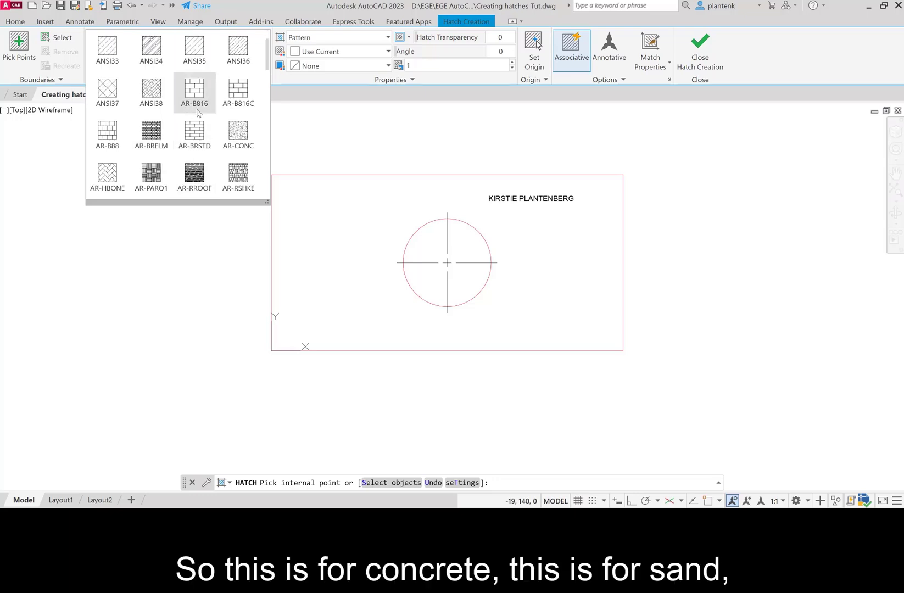
{"action": "scroll", "coordinate": [193, 157], "scroll_direction": "down", "scroll_amount": 1}
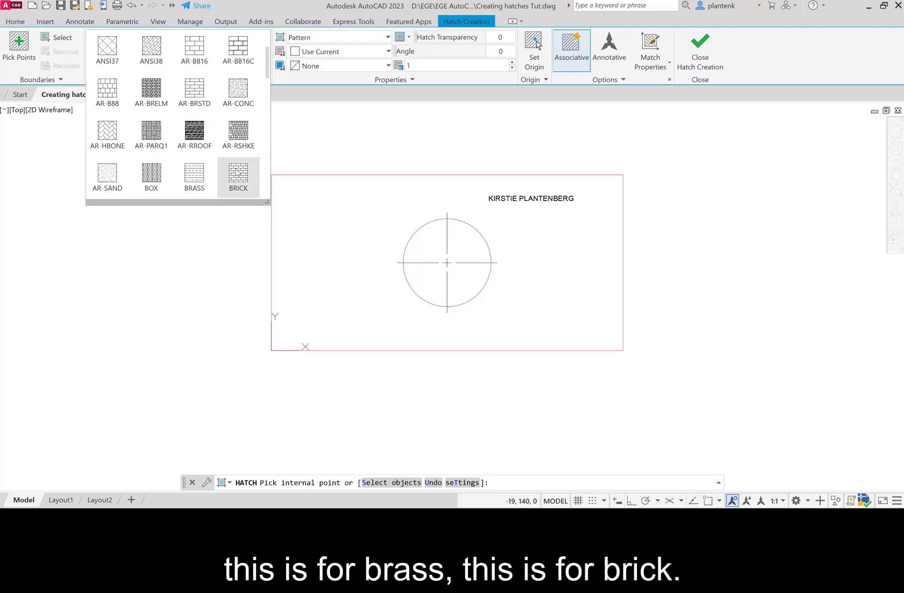
{"action": "scroll", "coordinate": [237, 175], "scroll_direction": "down", "scroll_amount": 1}
{"action": "scroll", "coordinate": [194, 176], "scroll_direction": "up", "scroll_amount": 3}
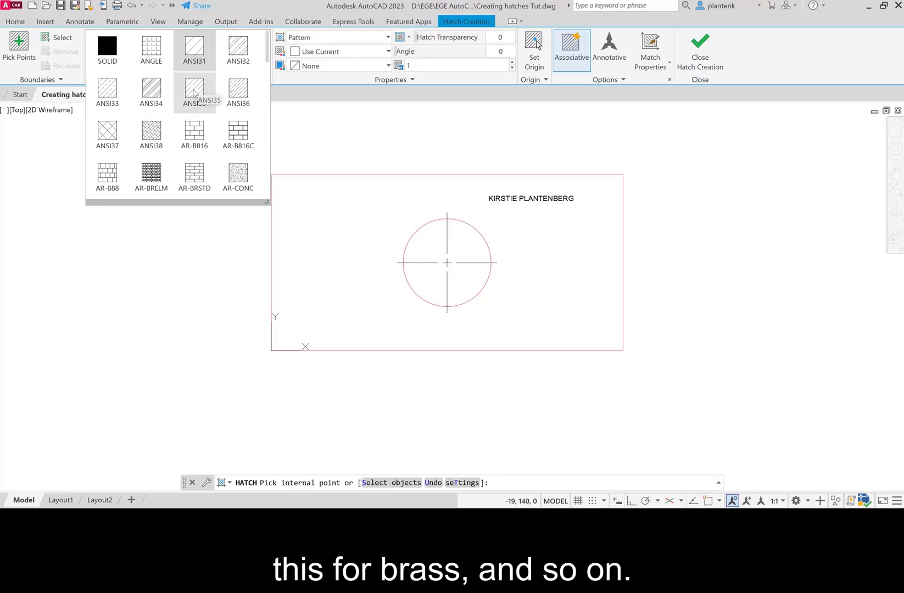
{"action": "left_click", "coordinate": [194, 48]}
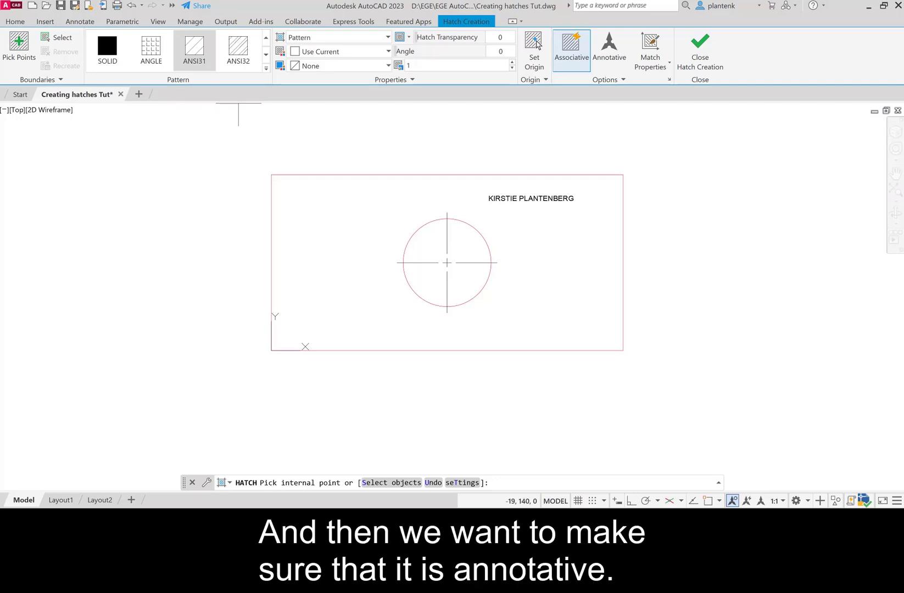
{"action": "left_click", "coordinate": [609, 52]}
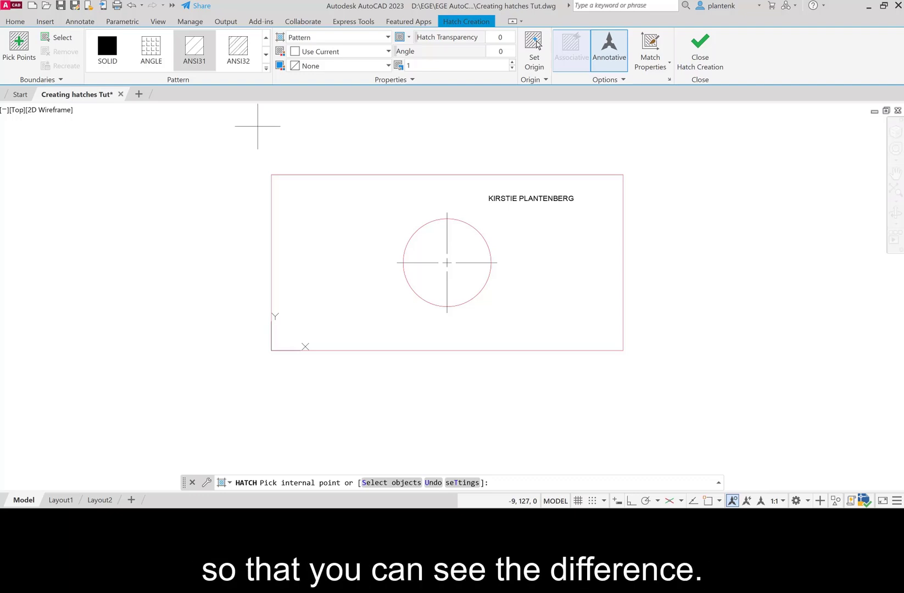
- Hatch the area between the rectangle and circle by selecting both as boundary objects, and delete that hatch
{"action": "left_click", "coordinate": [61, 38]}
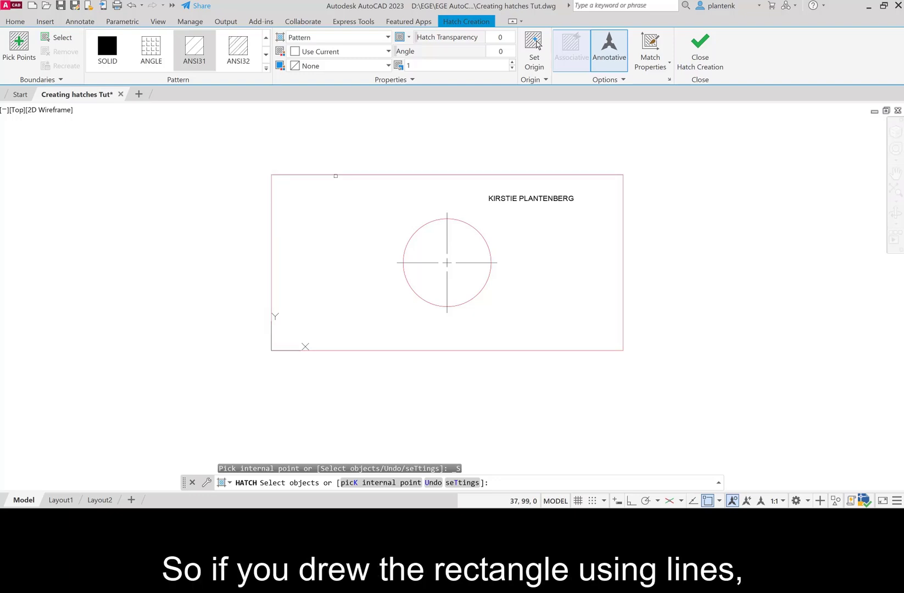
{"action": "left_click", "coordinate": [334, 174]}
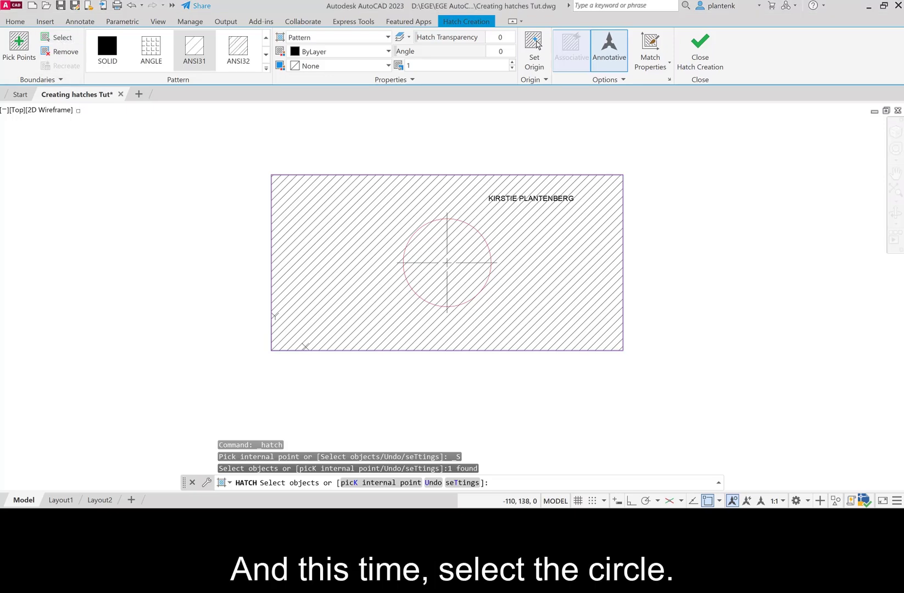
{"action": "left_click", "coordinate": [63, 39]}
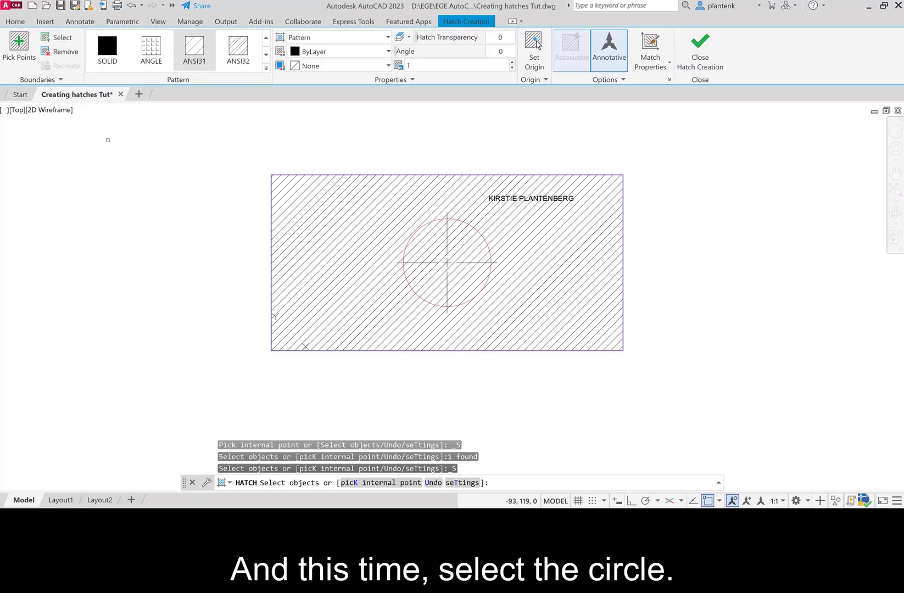
{"action": "left_click", "coordinate": [408, 273]}
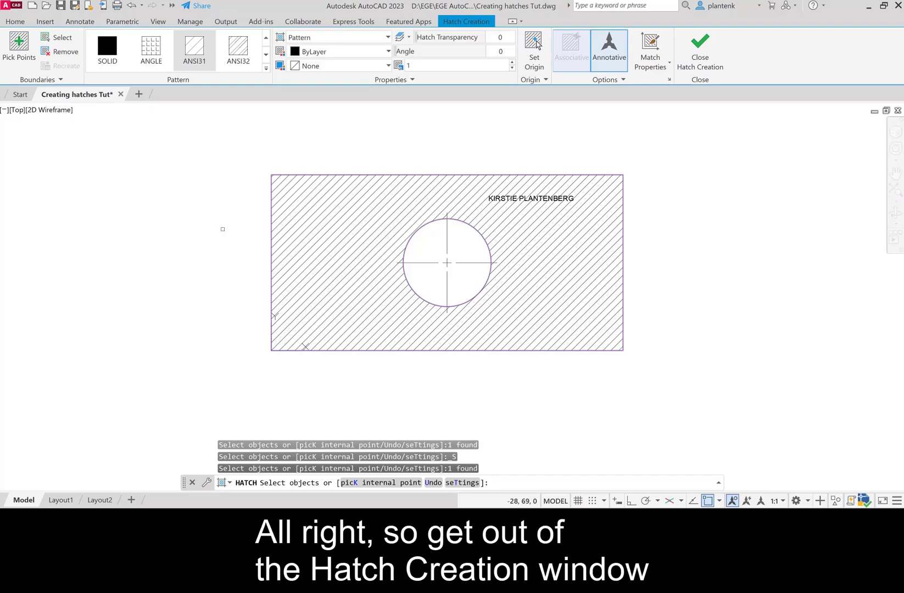
{"action": "left_click", "coordinate": [698, 49]}
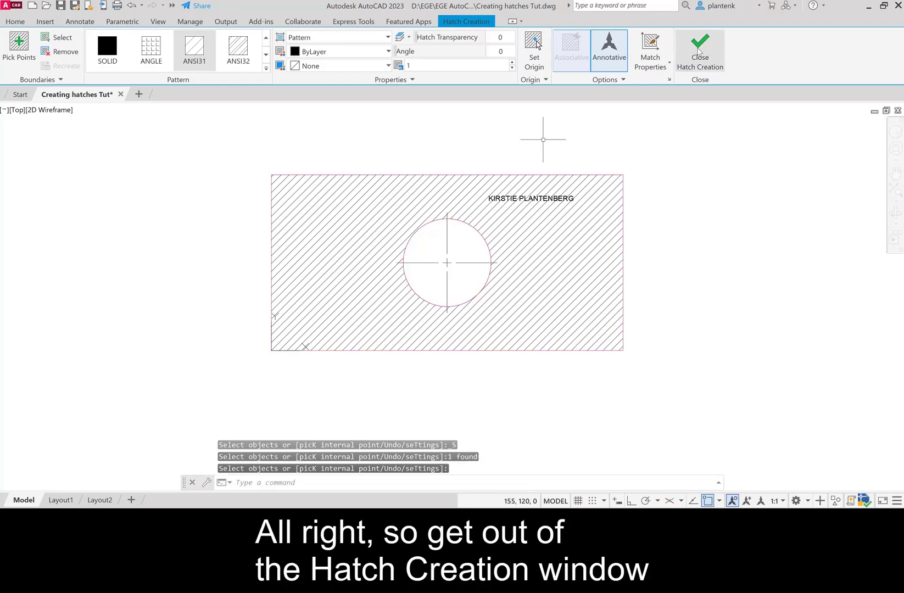
{"action": "left_click", "coordinate": [569, 266]}
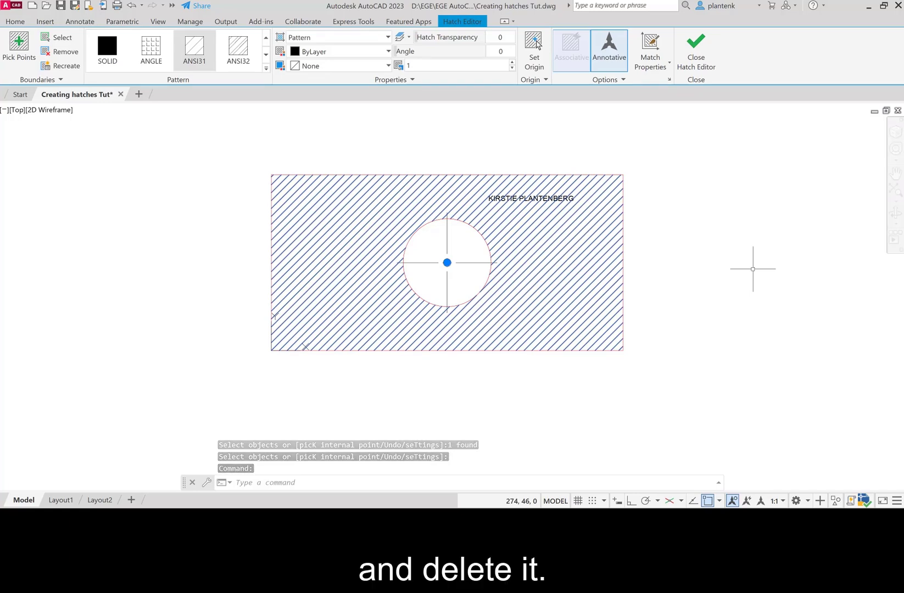
{"action": "key", "text": "Delete"}
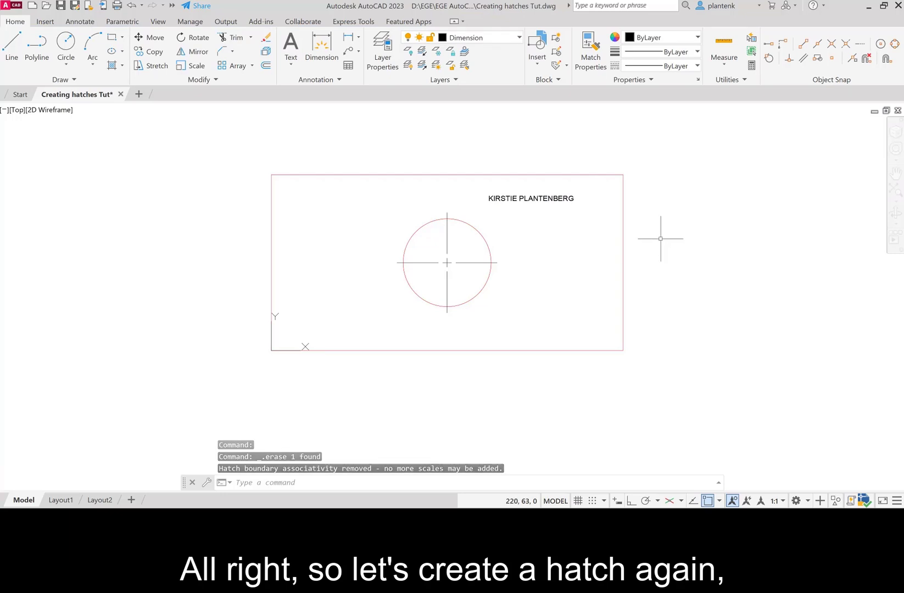
- Create an annotative ANSI31 hatch by picking an internal point inside the rectangle but outside the circle
{"action": "left_click", "coordinate": [112, 65]}
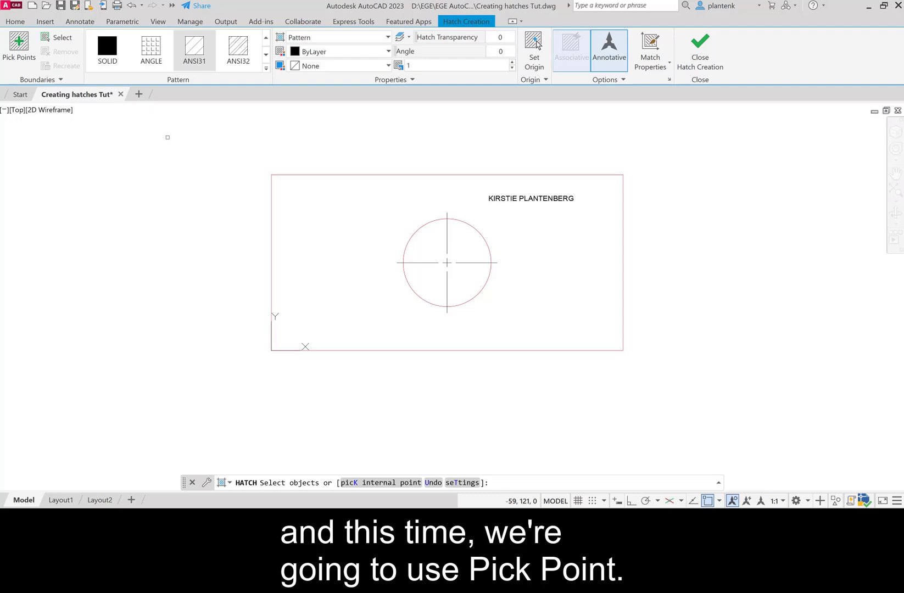
{"action": "left_click", "coordinate": [19, 44]}
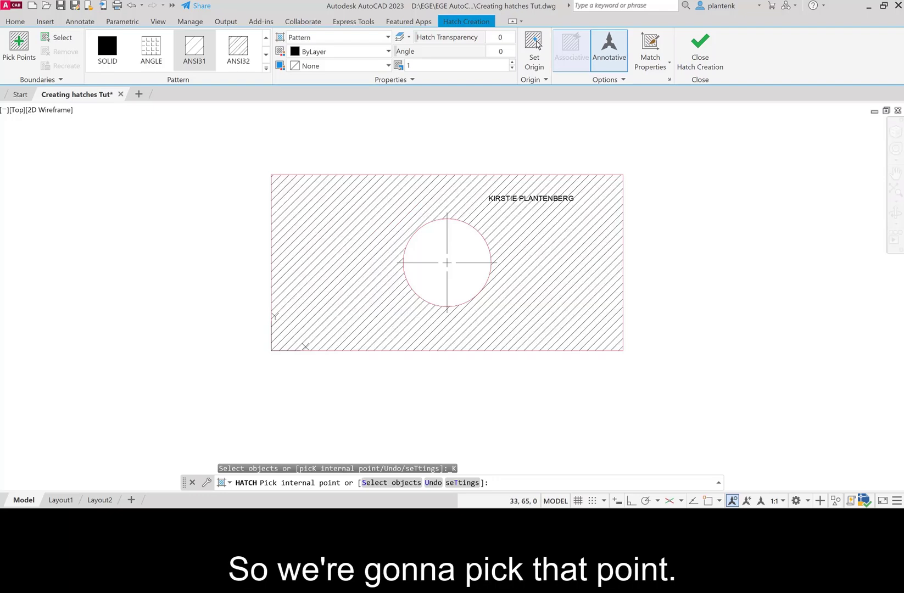
{"action": "left_click", "coordinate": [333, 272]}
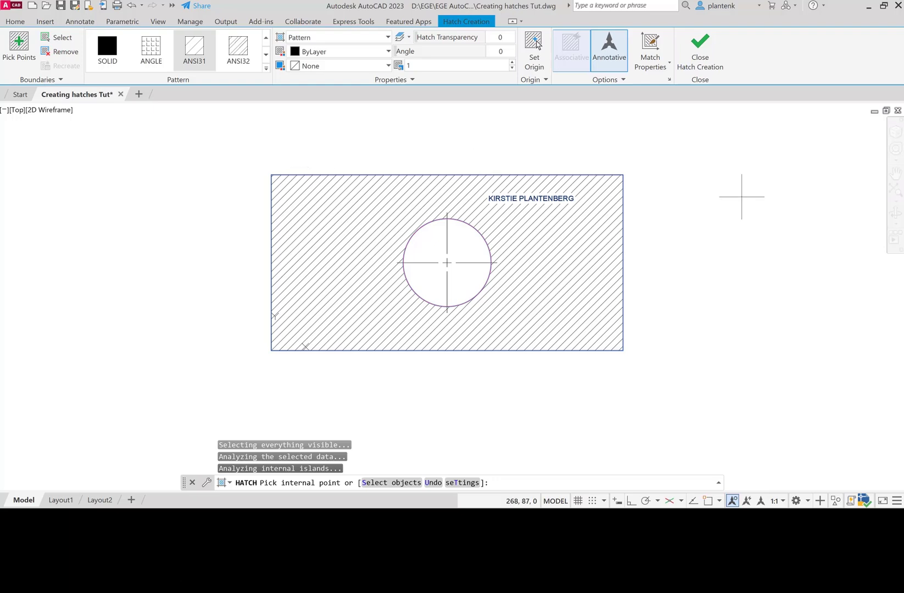
{"action": "left_click", "coordinate": [700, 51]}
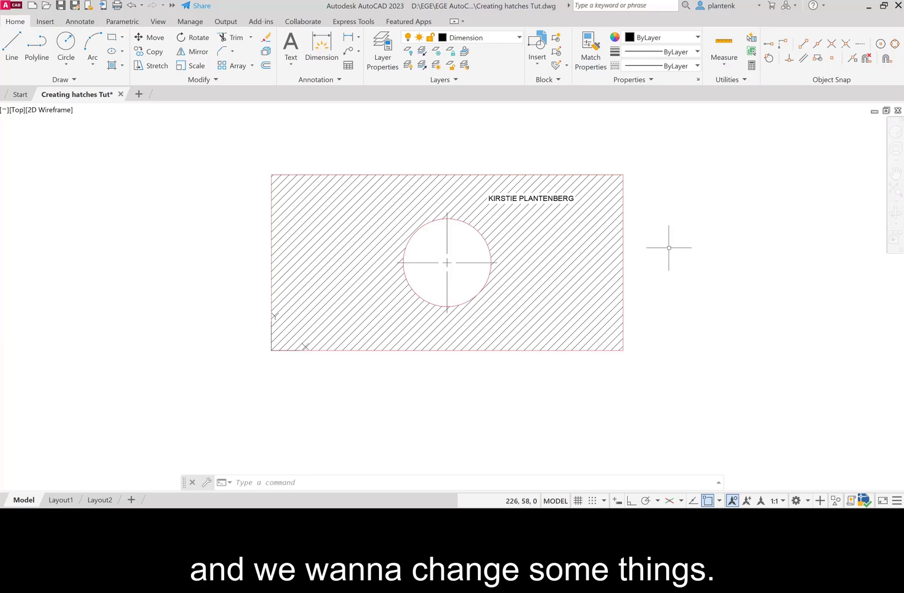
- Change the existing hatch's pattern to ANSI32 and finish editing it
{"action": "left_click", "coordinate": [566, 260]}
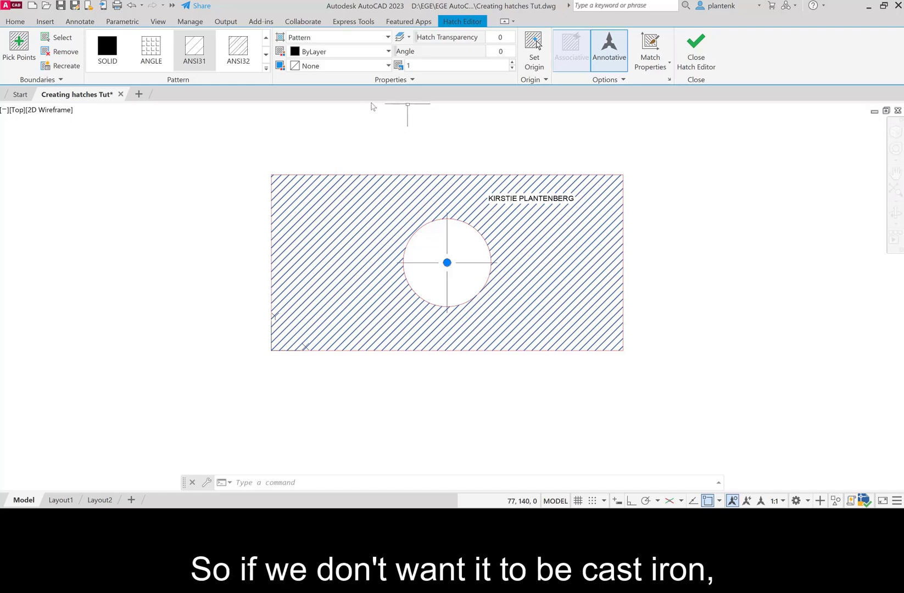
{"action": "left_click", "coordinate": [238, 49]}
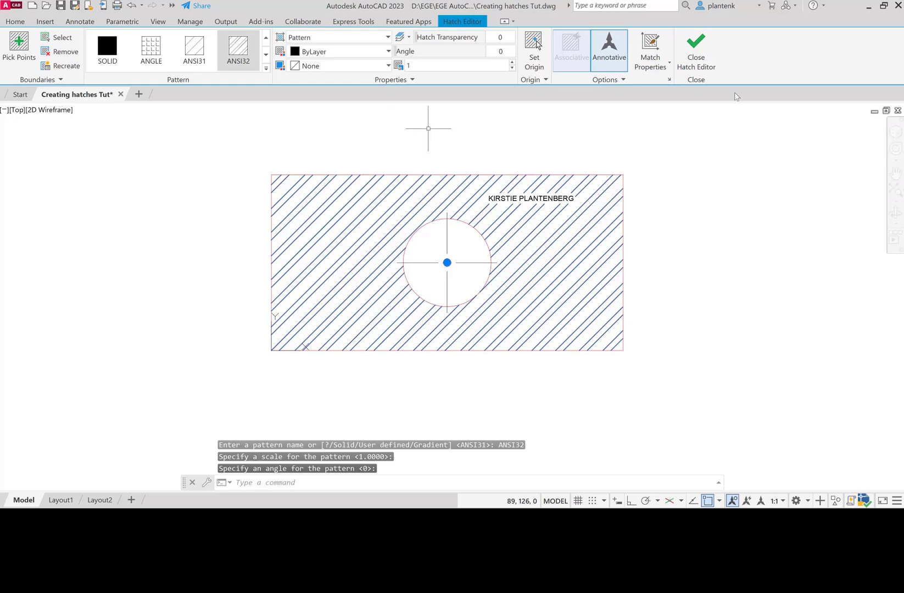
{"action": "left_click", "coordinate": [696, 50]}
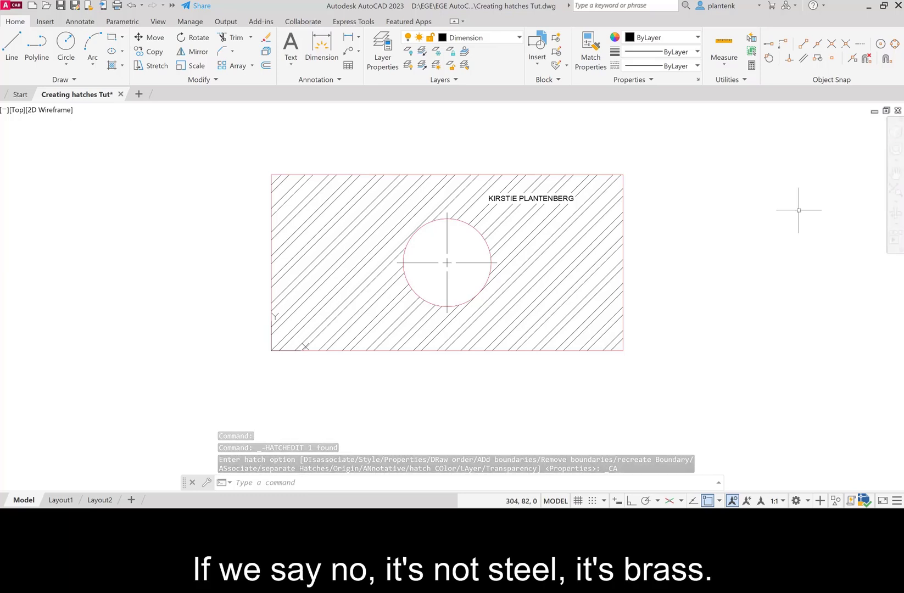
- Change the hatch's pattern to ANSI33 and set its angle to 345 degrees
{"action": "left_click", "coordinate": [558, 253]}
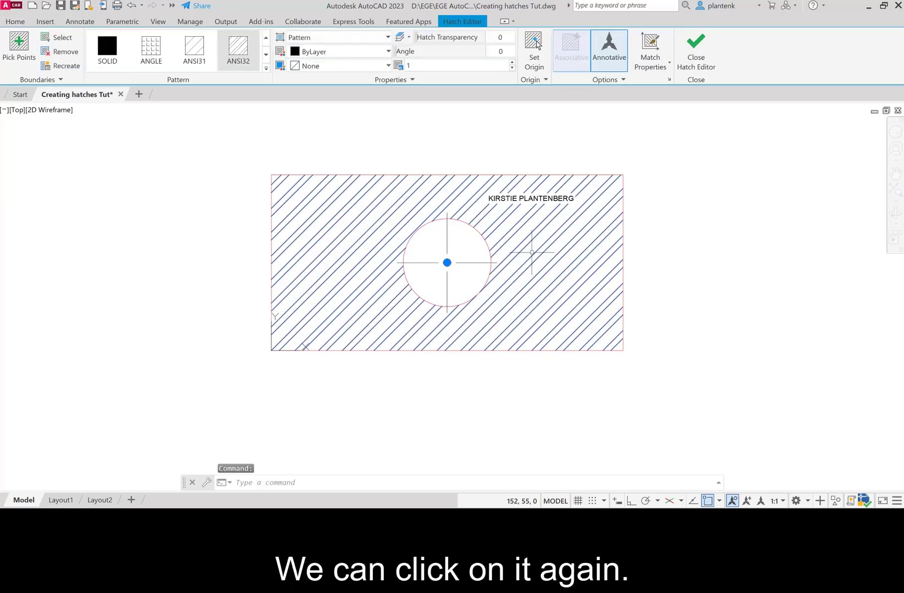
{"action": "left_click", "coordinate": [266, 54]}
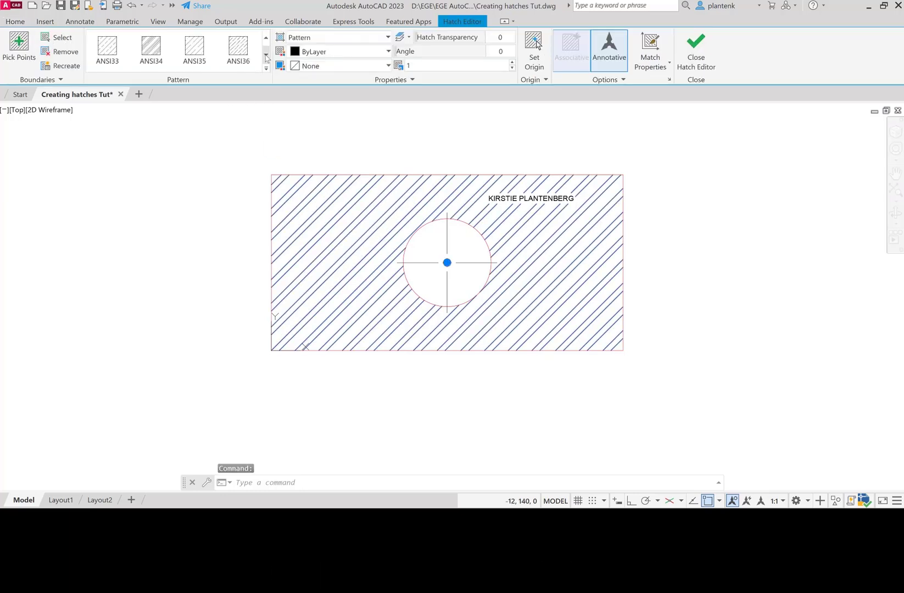
{"action": "left_click", "coordinate": [109, 54]}
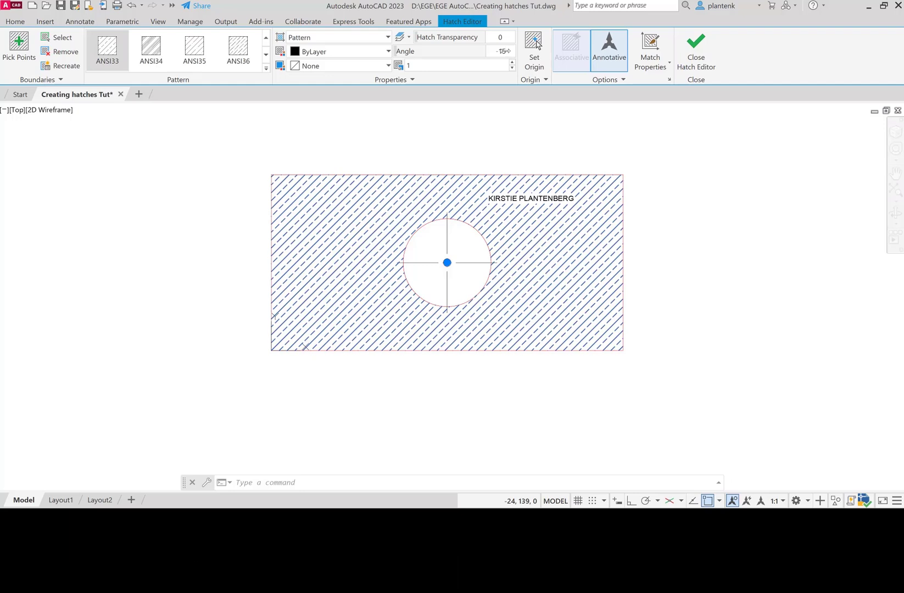
{"action": "key", "text": "Return"}
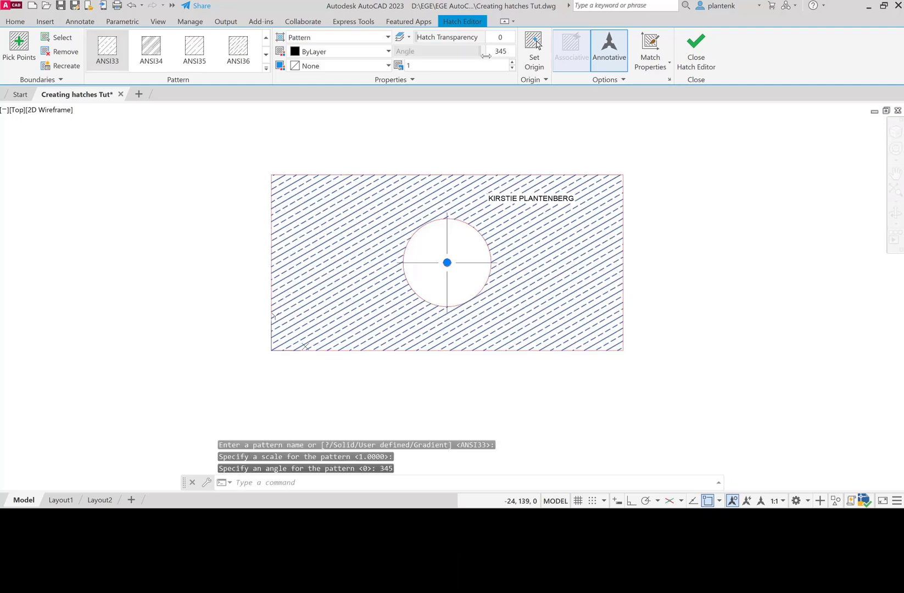
- Set the hatch pattern scale to 2 and finish editing the hatch
{"action": "left_click", "coordinate": [415, 66]}
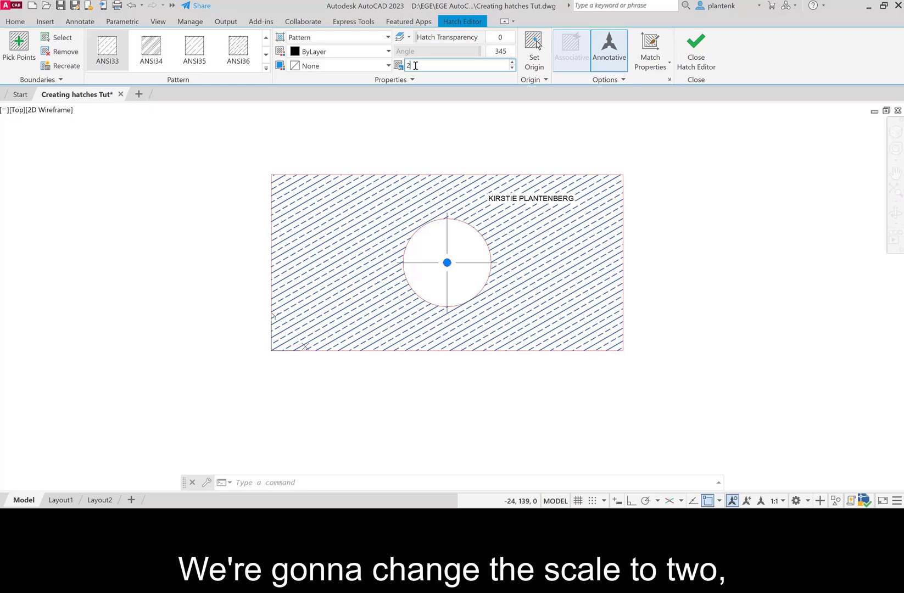
{"action": "type", "text": "2"}
{"action": "key", "text": "Return"}
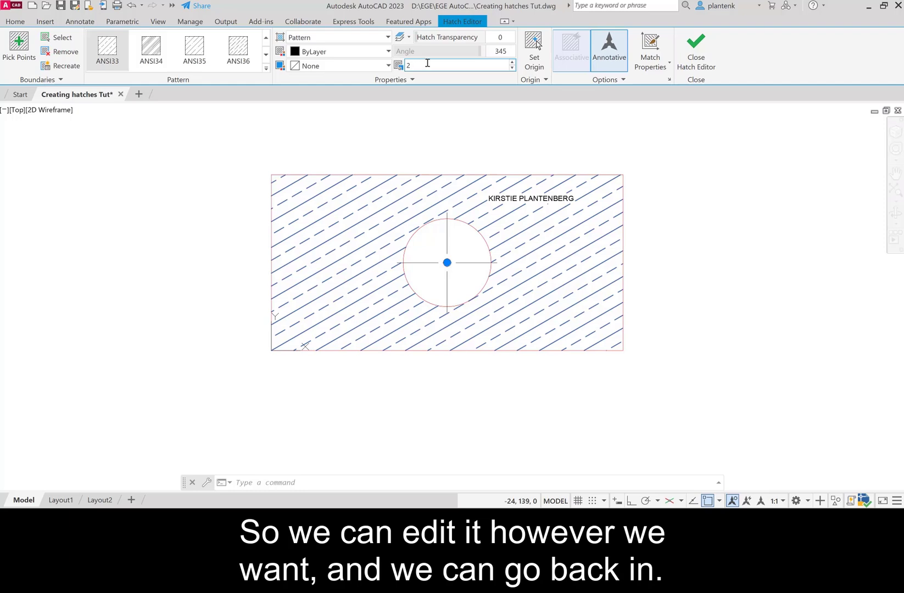
{"action": "left_click", "coordinate": [693, 43]}
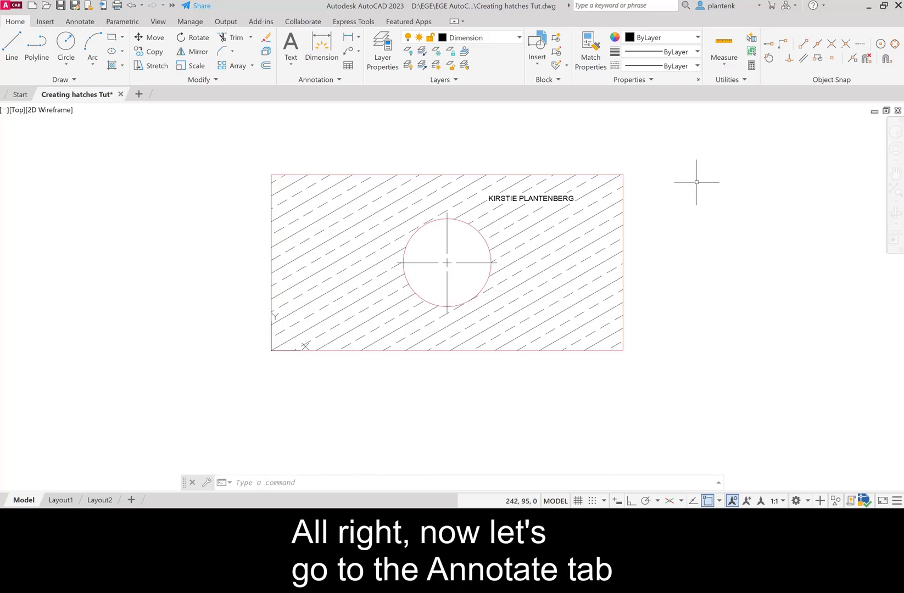
- Add the 1:2 annotation scale to both the hatch and the text through their object scale list
{"action": "left_click", "coordinate": [80, 22]}
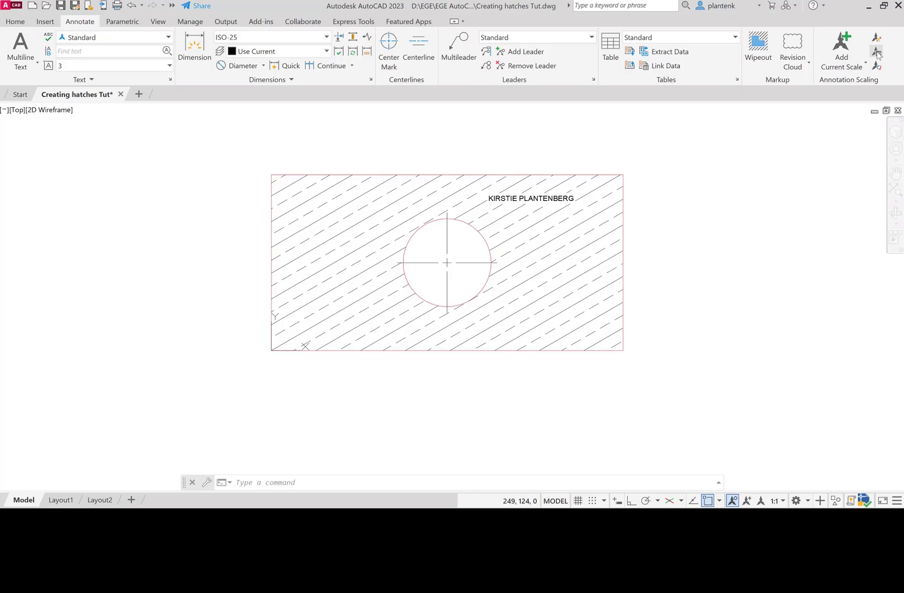
{"action": "left_click", "coordinate": [877, 52]}
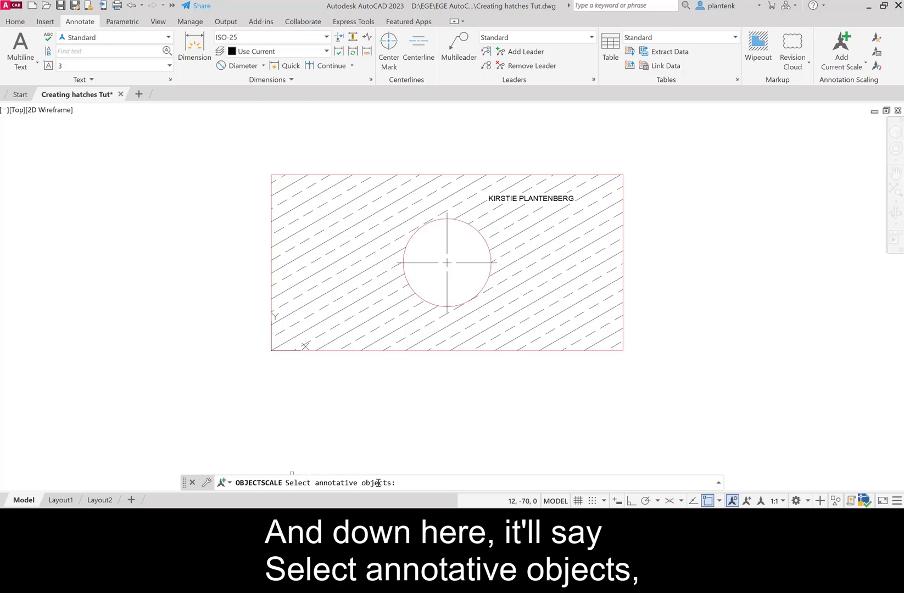
{"action": "left_click", "coordinate": [535, 301]}
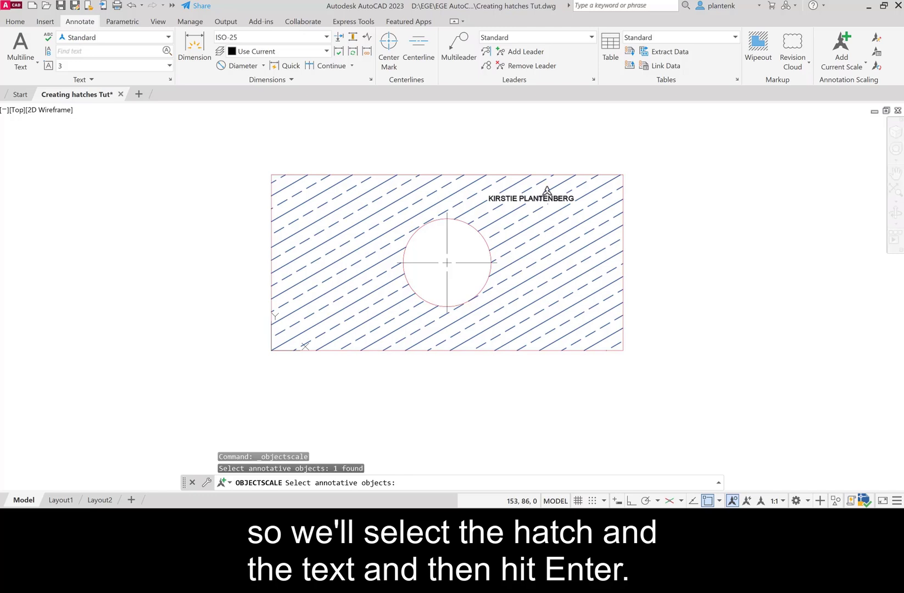
{"action": "left_click", "coordinate": [540, 198]}
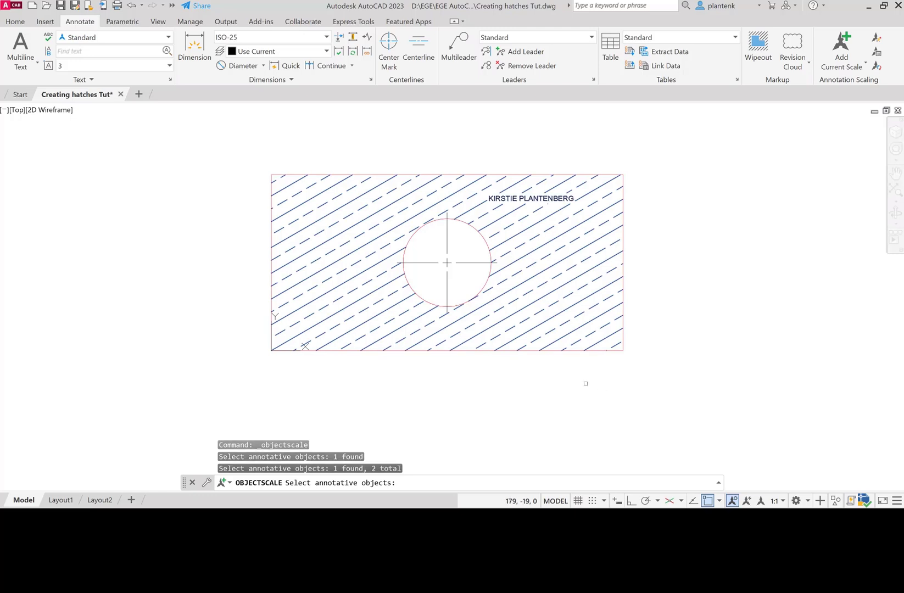
{"action": "key", "text": "Return"}
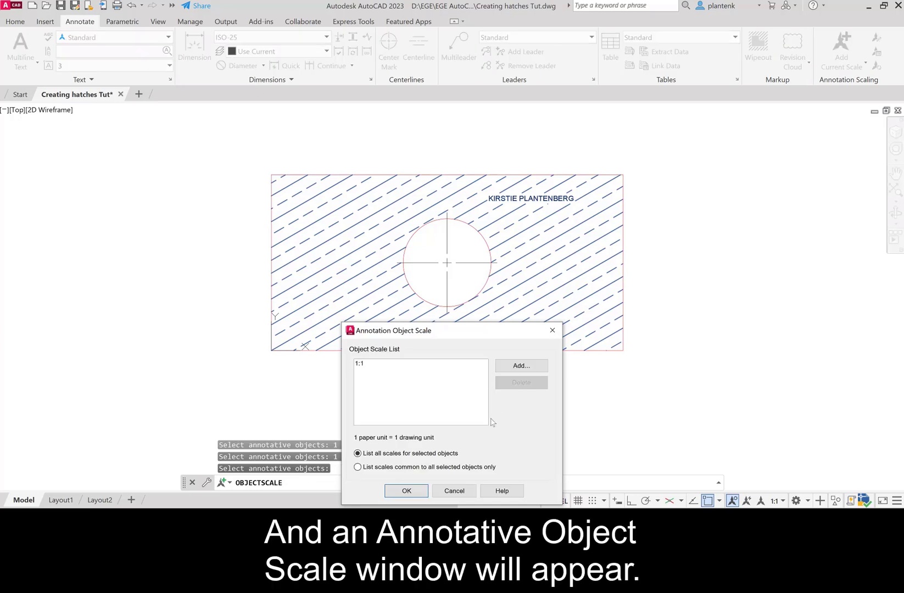
{"action": "mouse_move", "coordinate": [446, 336]}
{"action": "left_mouse_down"}
{"action": "mouse_move", "coordinate": [514, 233]}
{"action": "mouse_move", "coordinate": [484, 231]}
{"action": "left_mouse_up"}
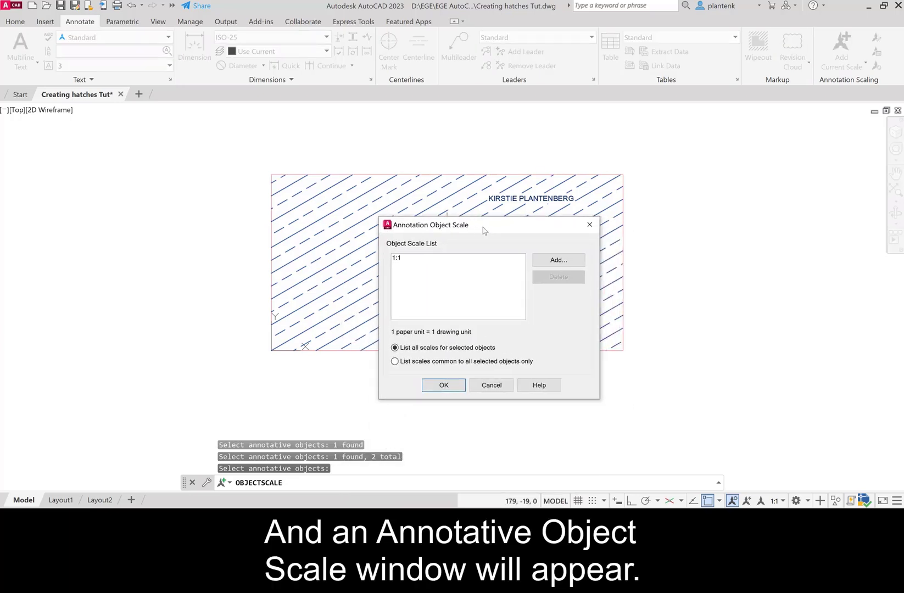
{"action": "left_click", "coordinate": [557, 261]}
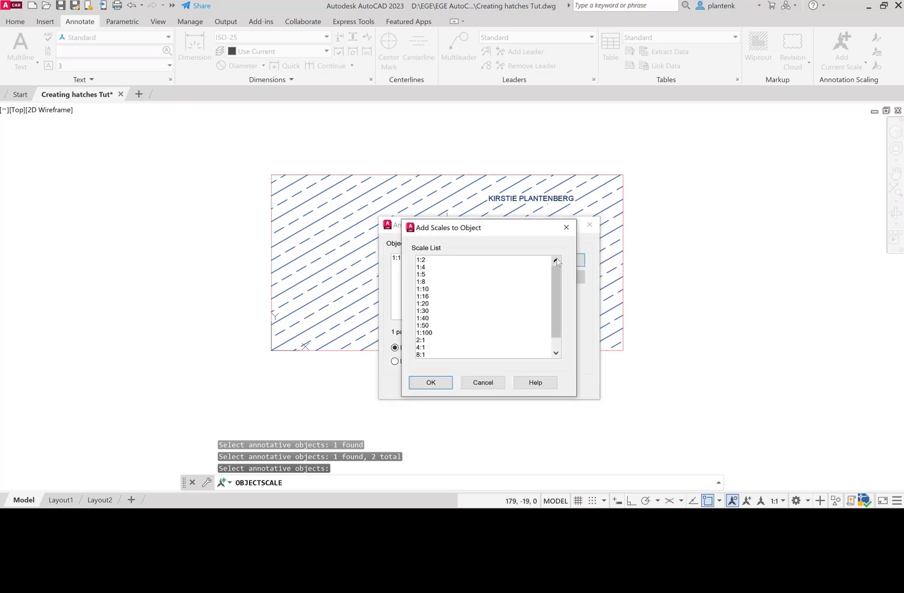
{"action": "left_click", "coordinate": [426, 260]}
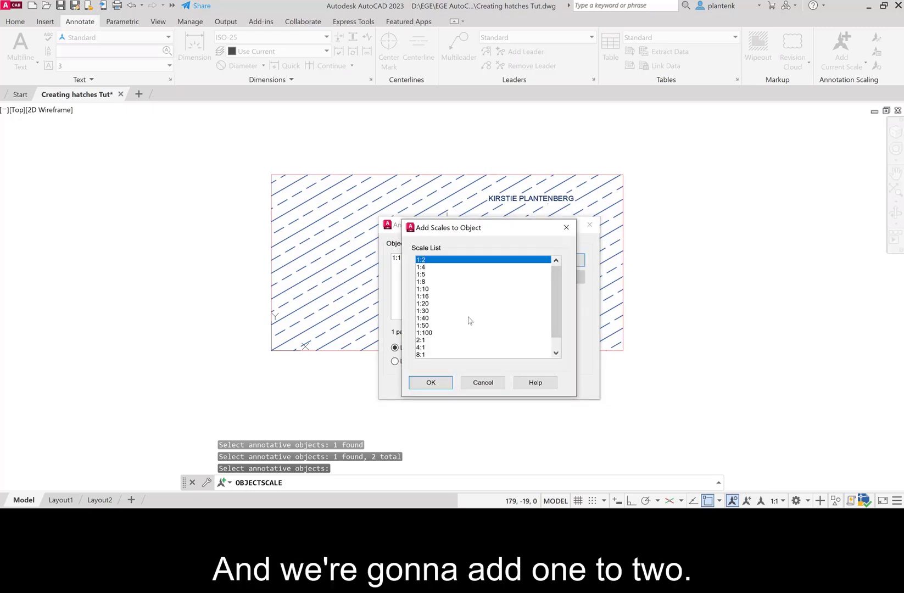
{"action": "left_click", "coordinate": [430, 383]}
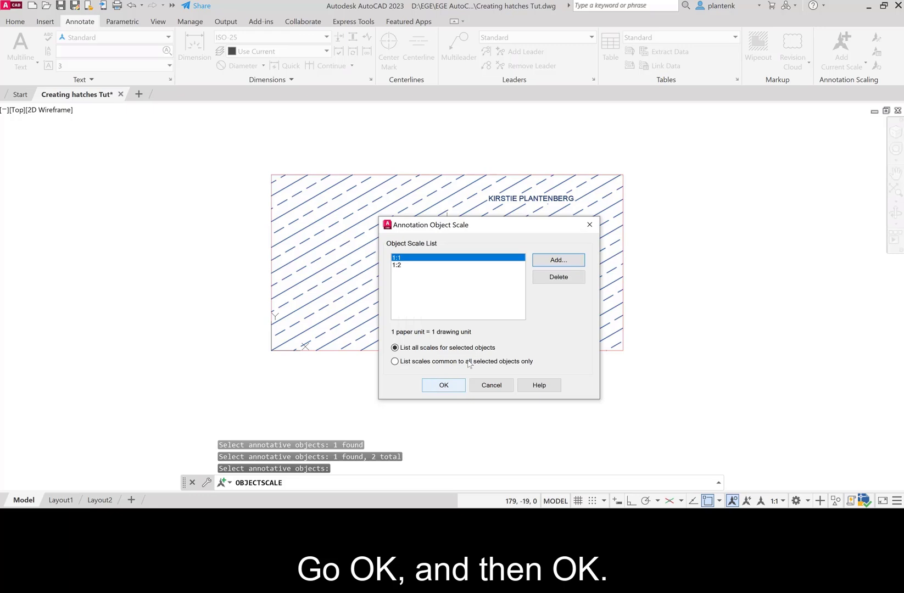
{"action": "left_click", "coordinate": [449, 383]}
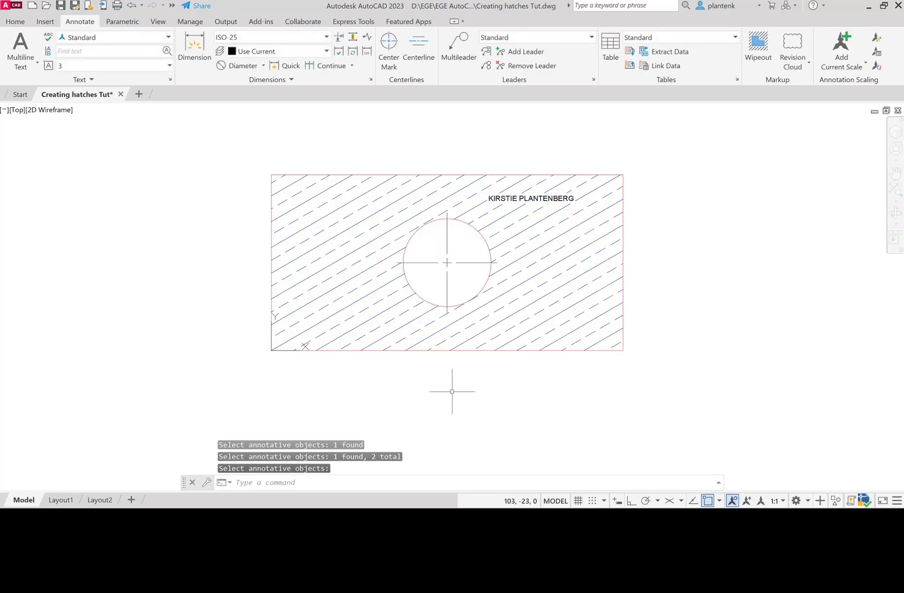
{"action": "left_click", "coordinate": [700, 115]}
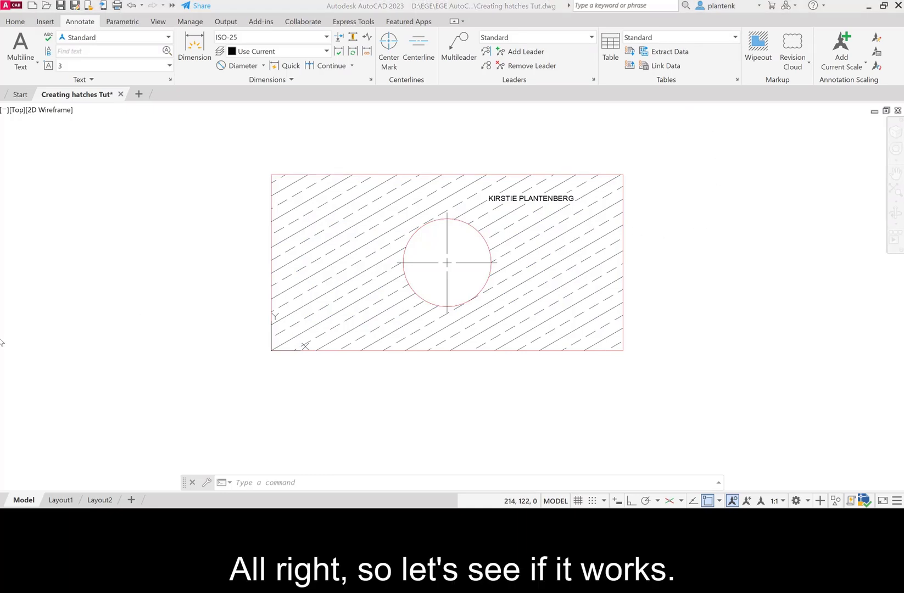
- In Layout1, stretch the viewport's lower-right corner outward so the whole rectangle fits, and set the viewport scale to 1:1
{"action": "mouse_move", "coordinate": [62, 501]}
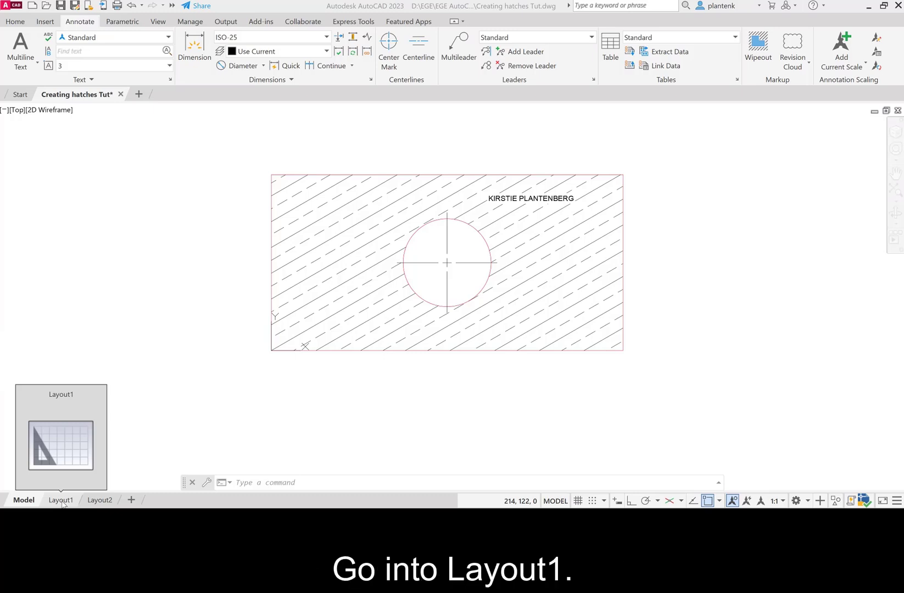
{"action": "left_click", "coordinate": [61, 500]}
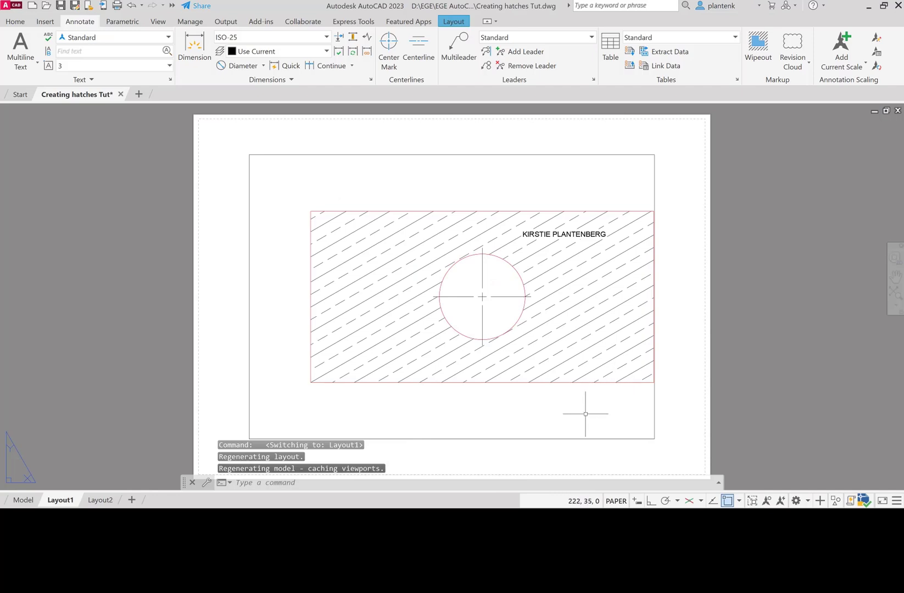
{"action": "left_click", "coordinate": [654, 431]}
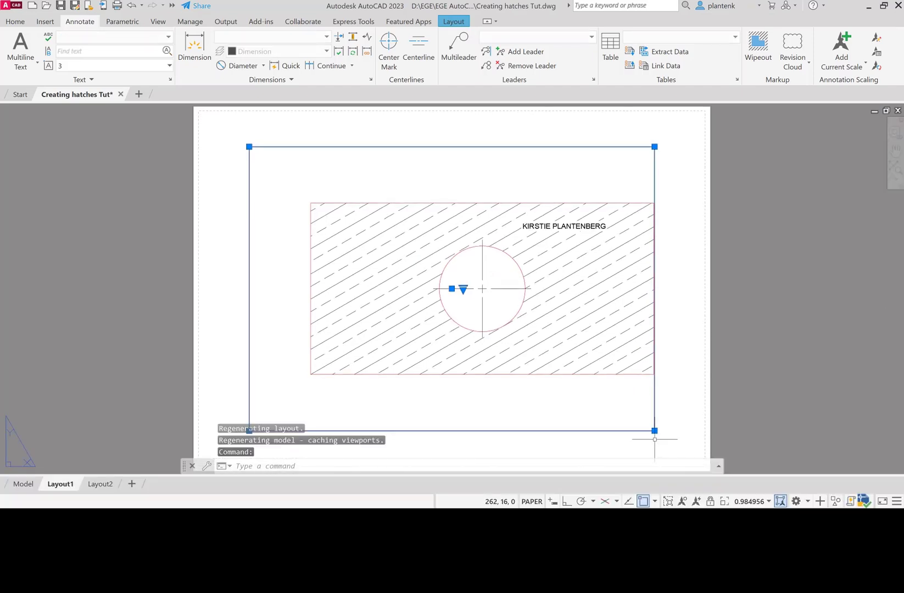
{"action": "left_click", "coordinate": [654, 430]}
{"action": "left_click", "coordinate": [693, 453]}
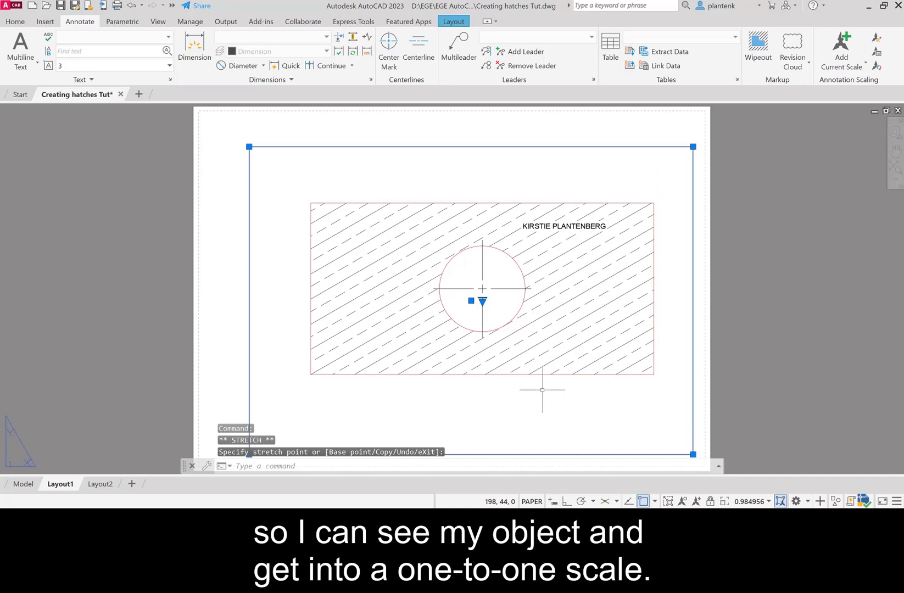
{"action": "left_click", "coordinate": [768, 501]}
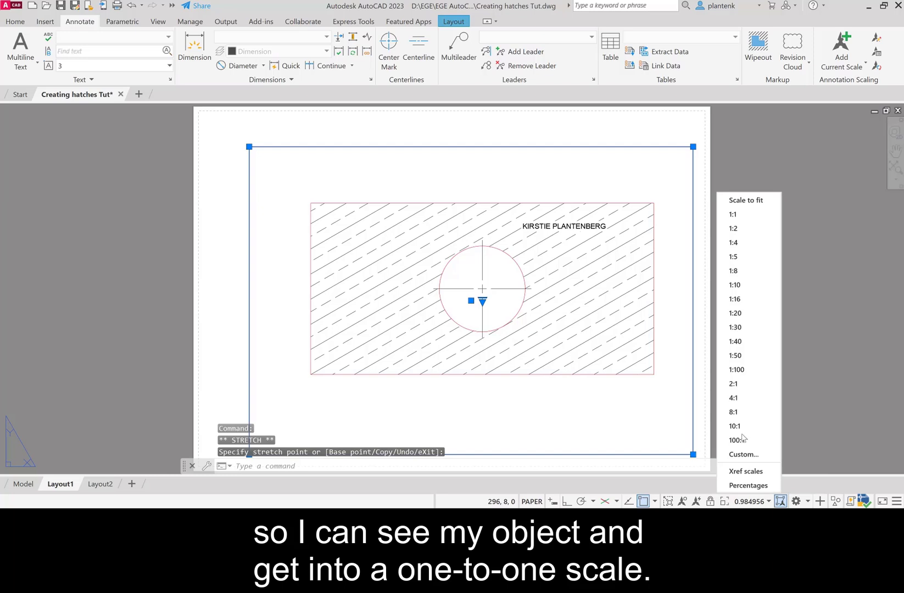
{"action": "left_click", "coordinate": [739, 215]}
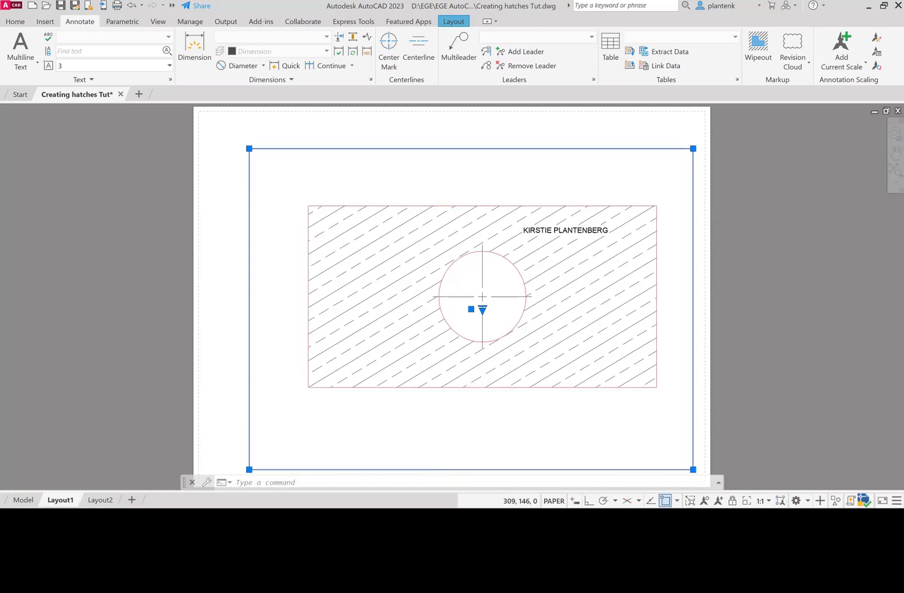
- Switch the viewport scale to 1:2 and back to 1:1 twice to compare the hatch and text sizes
{"action": "left_click", "coordinate": [768, 501]}
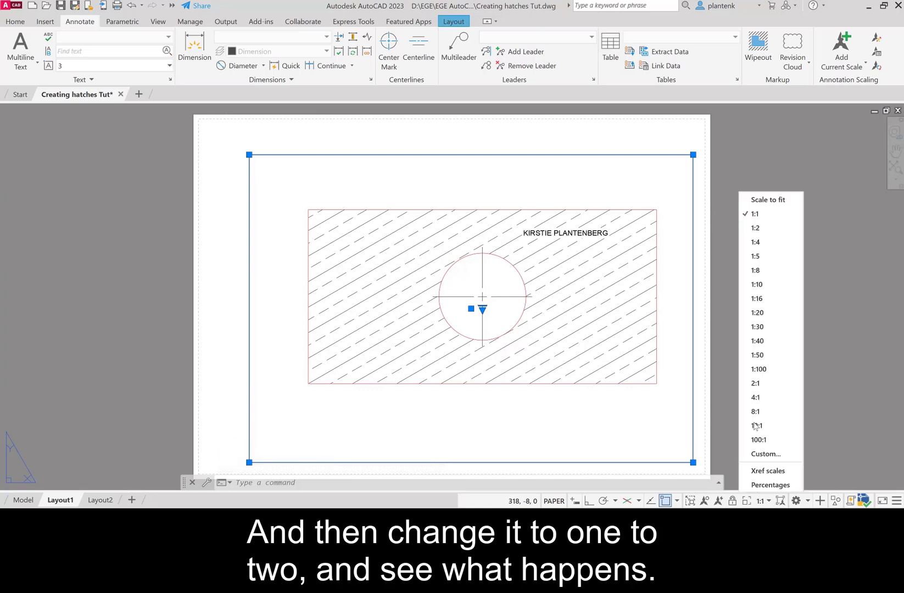
{"action": "left_click", "coordinate": [755, 228]}
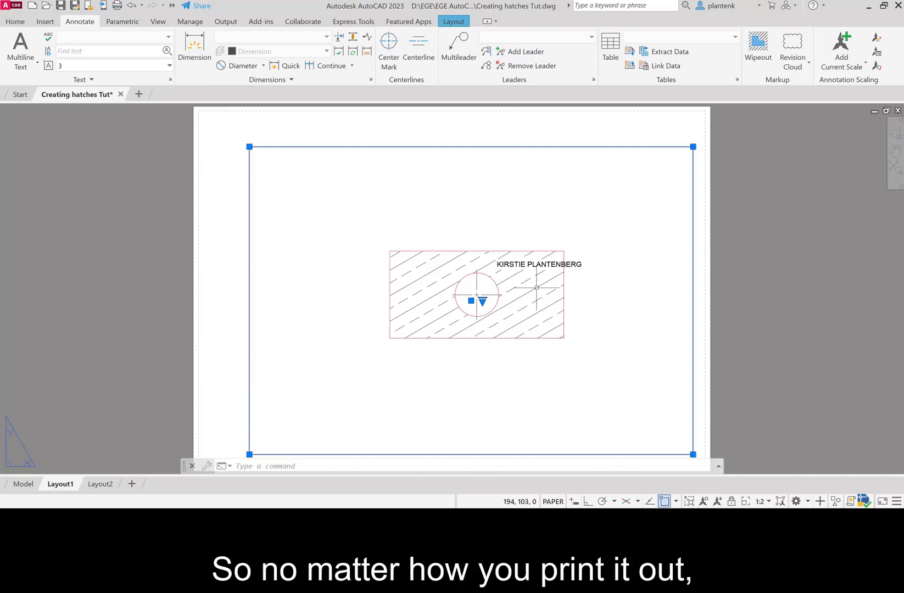
{"action": "left_click", "coordinate": [769, 502]}
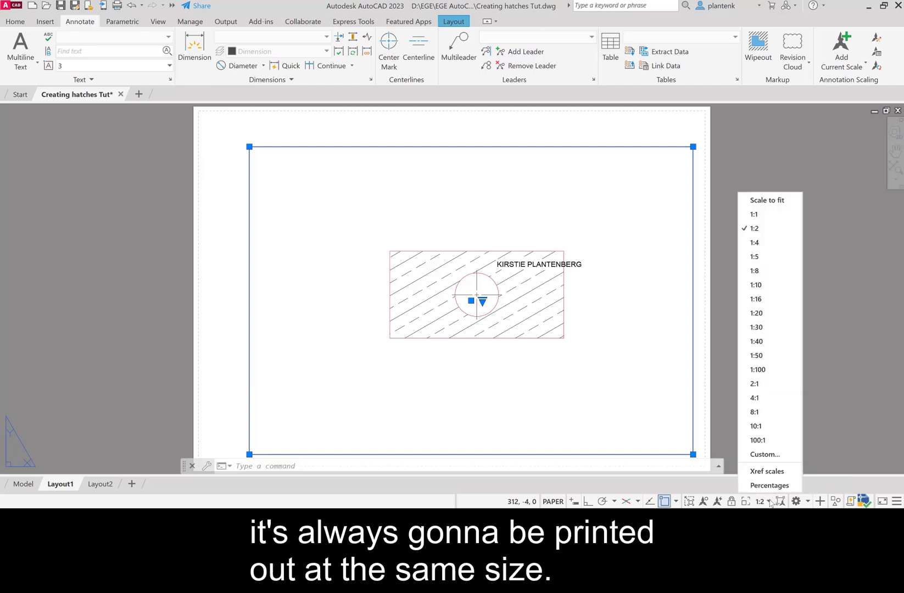
{"action": "left_click", "coordinate": [755, 215]}
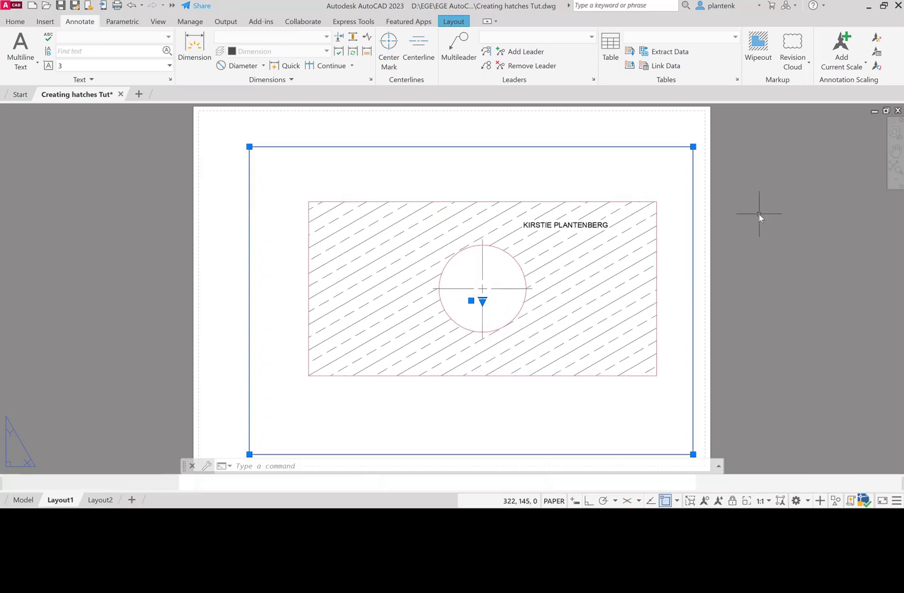
{"action": "left_click", "coordinate": [769, 502]}
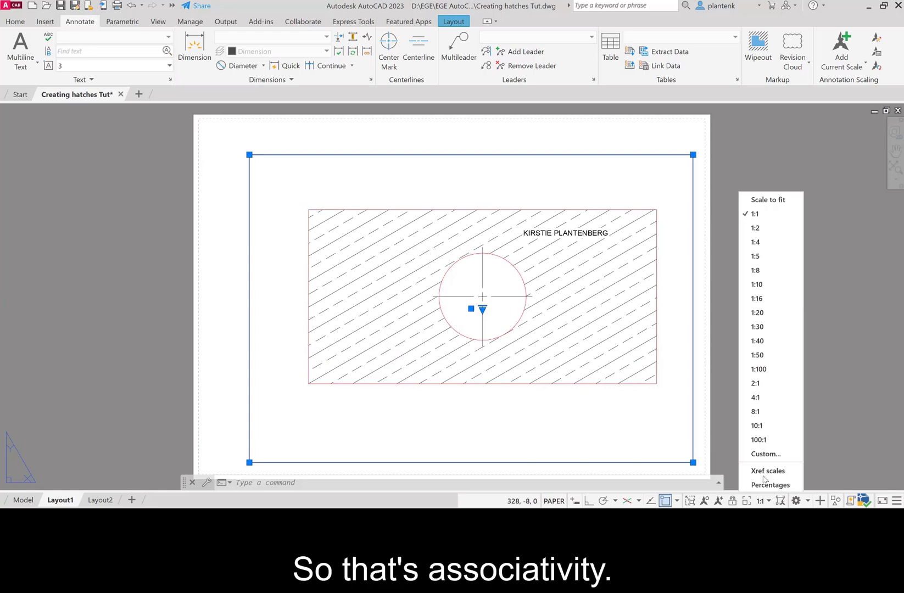
{"action": "left_click", "coordinate": [755, 228]}
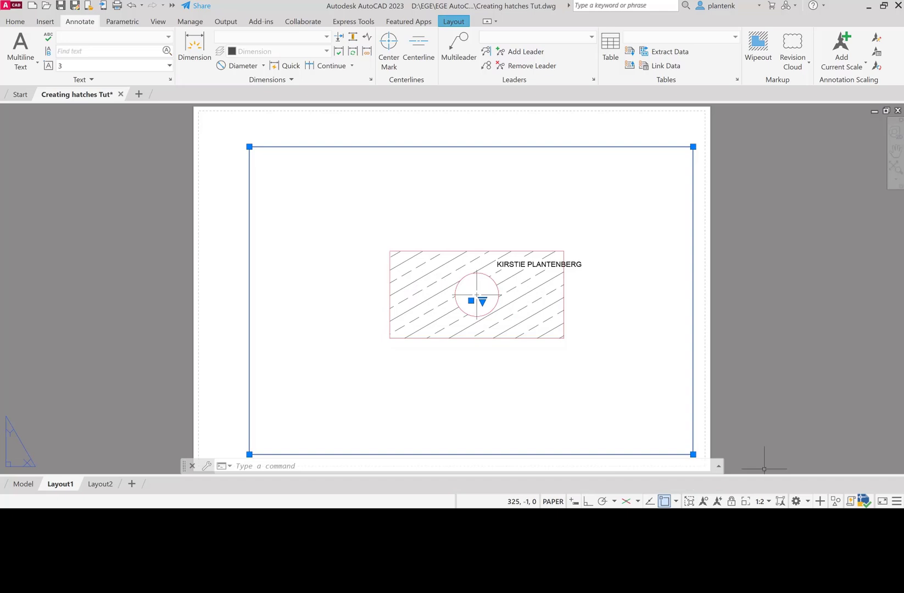
{"action": "left_click", "coordinate": [772, 502]}
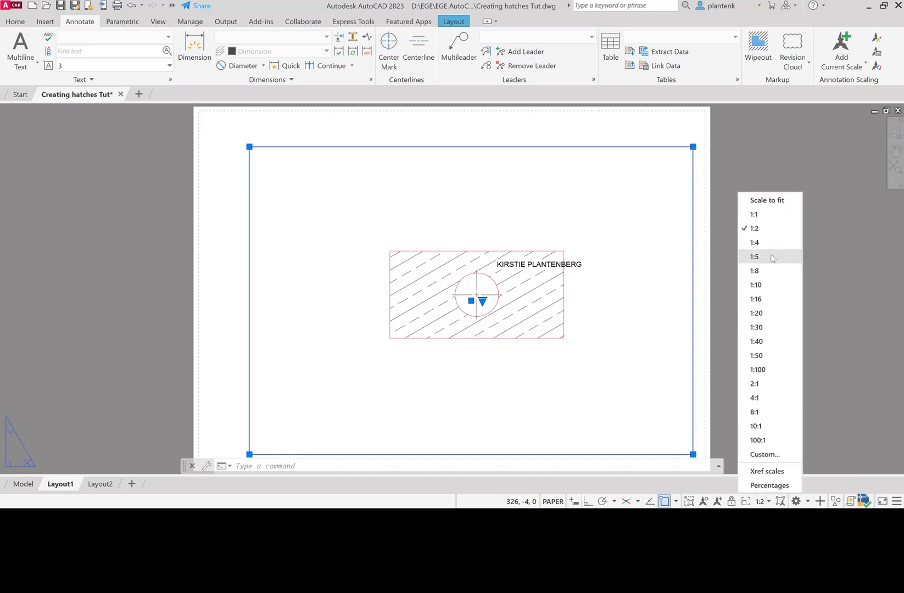
{"action": "left_click", "coordinate": [756, 218]}
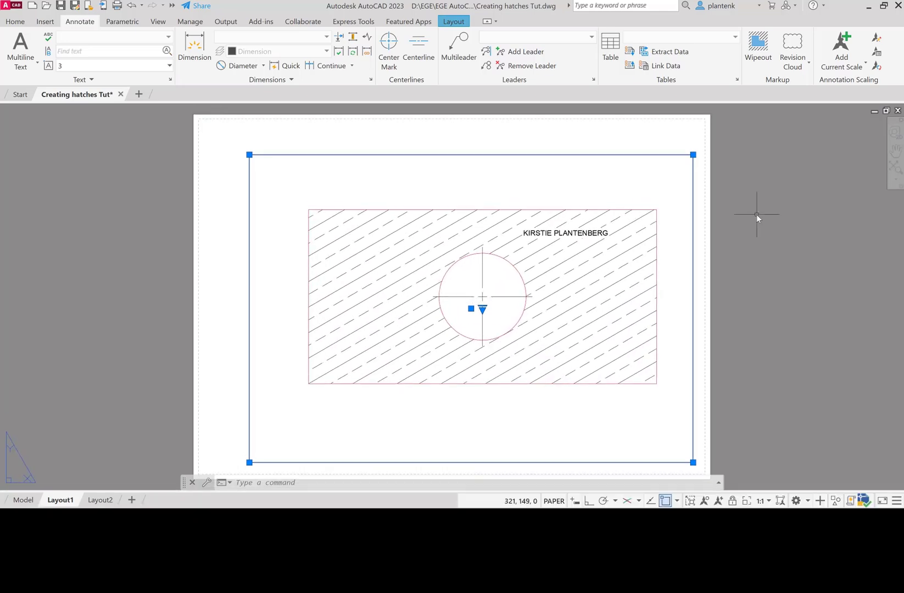
- In model space, stretch the rectangle's lower-right and upper-left corners inward to reshape it into a slanted quadrilateral
{"action": "left_click", "coordinate": [24, 500]}
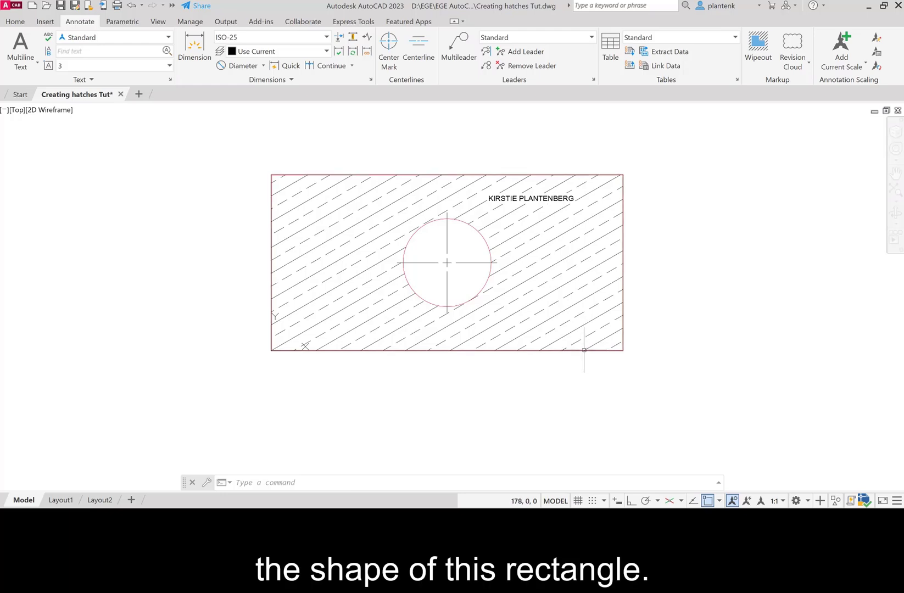
{"action": "mouse_move", "coordinate": [584, 351]}
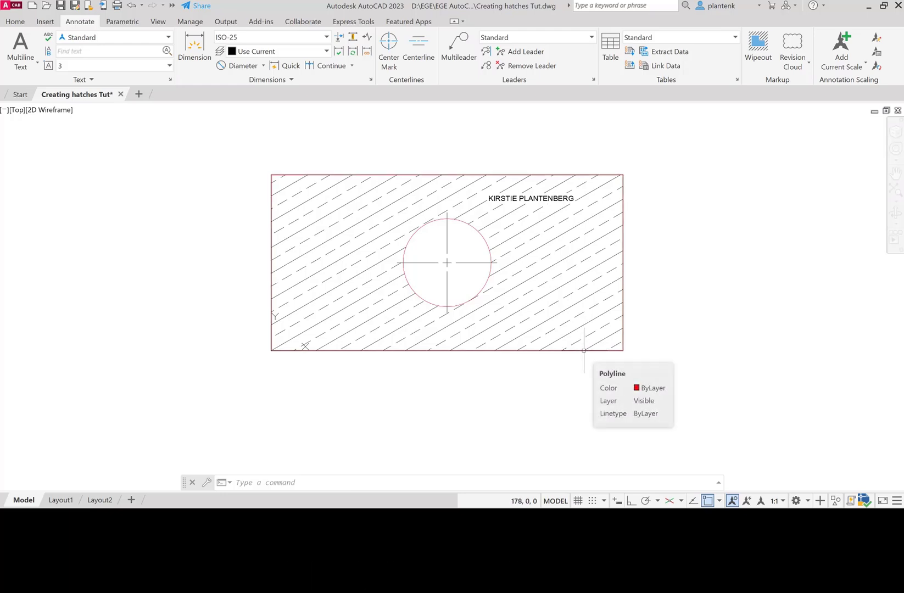
{"action": "left_click", "coordinate": [583, 350]}
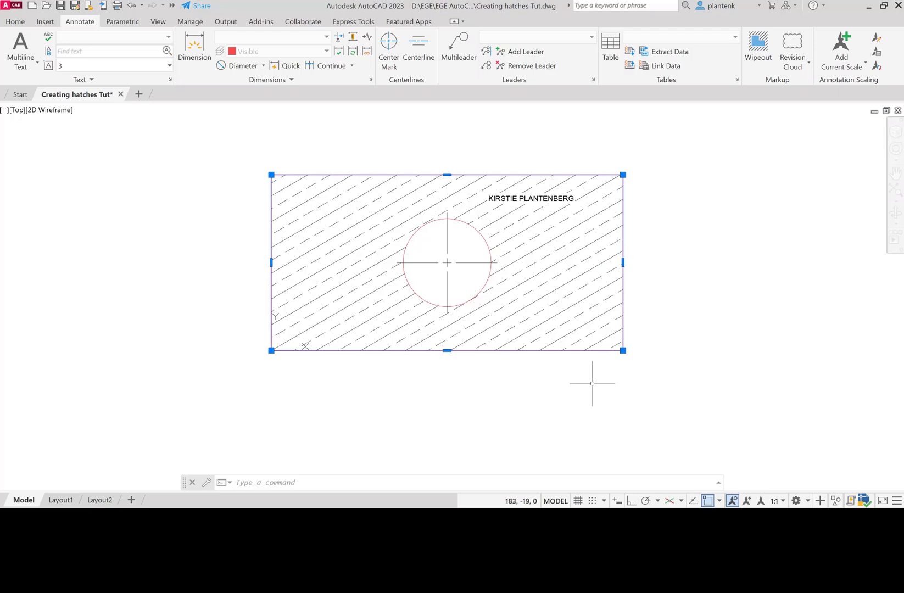
{"action": "mouse_move", "coordinate": [623, 350]}
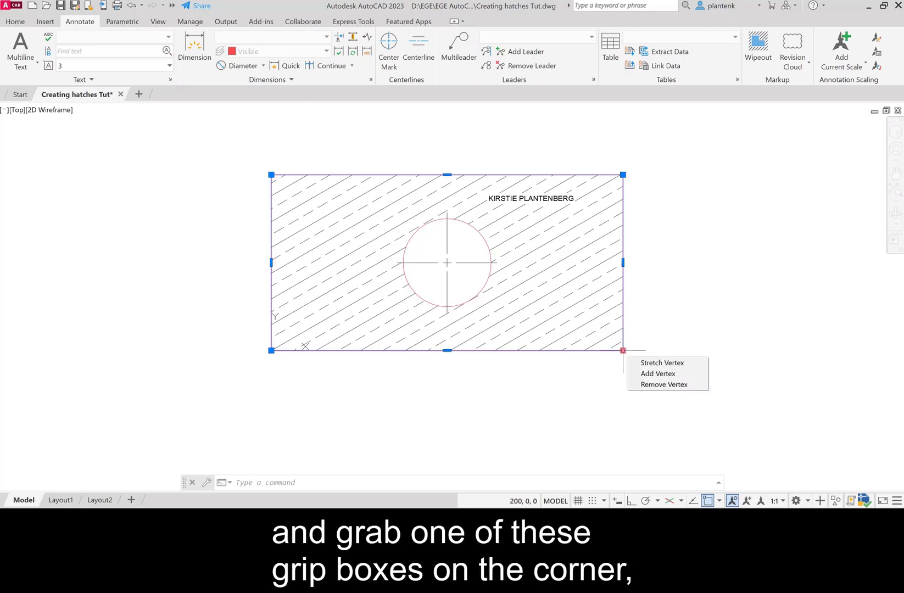
{"action": "left_click", "coordinate": [622, 350]}
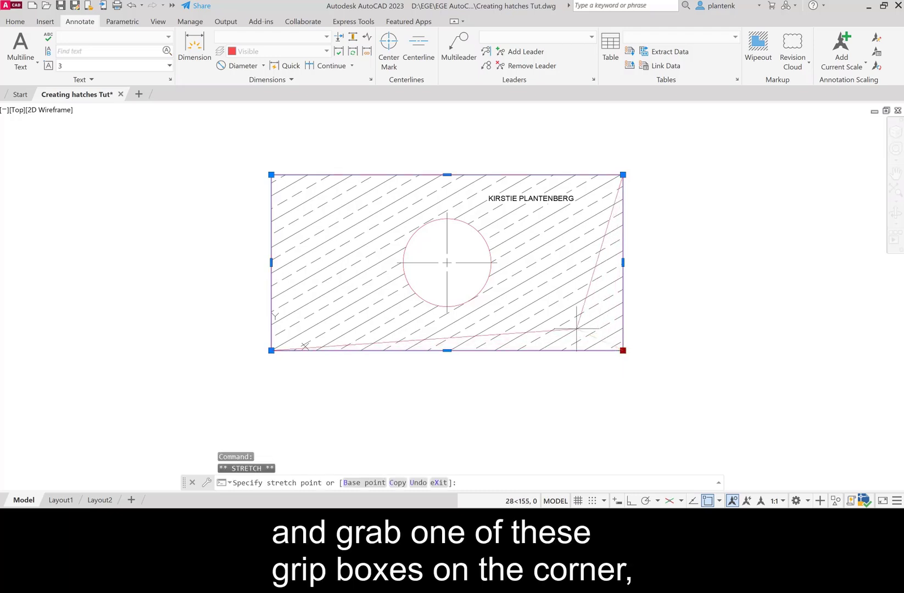
{"action": "left_click", "coordinate": [557, 317]}
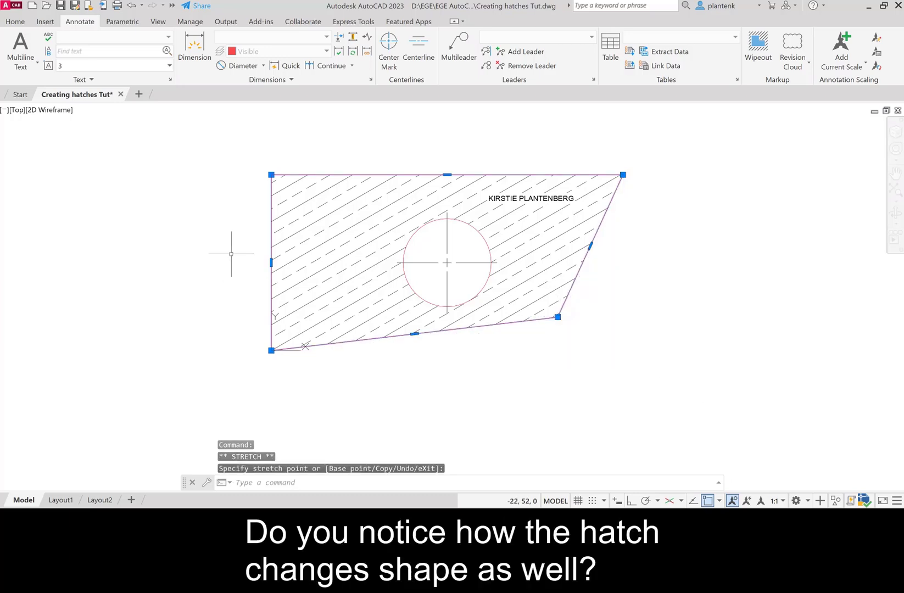
{"action": "left_click", "coordinate": [271, 175]}
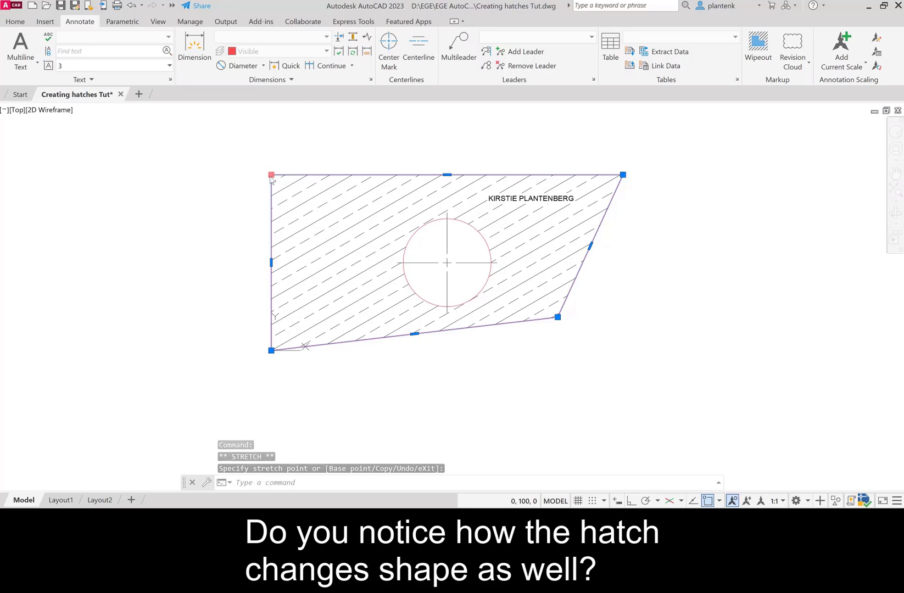
{"action": "left_click", "coordinate": [305, 215]}
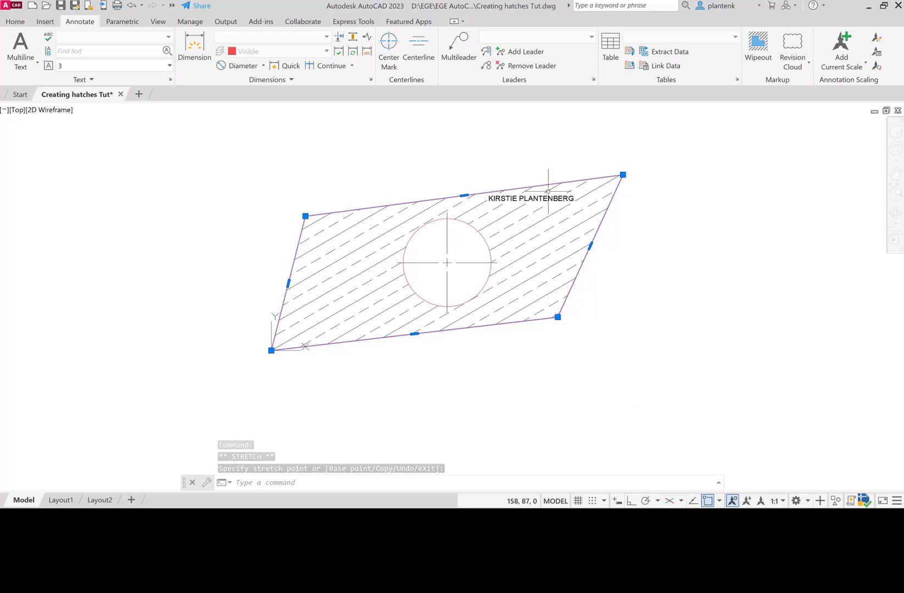
- Move the name text about 11 units down inside the reshaped outline and clear the selection
{"action": "left_click", "coordinate": [549, 200]}
{"action": "left_click", "coordinate": [497, 198]}
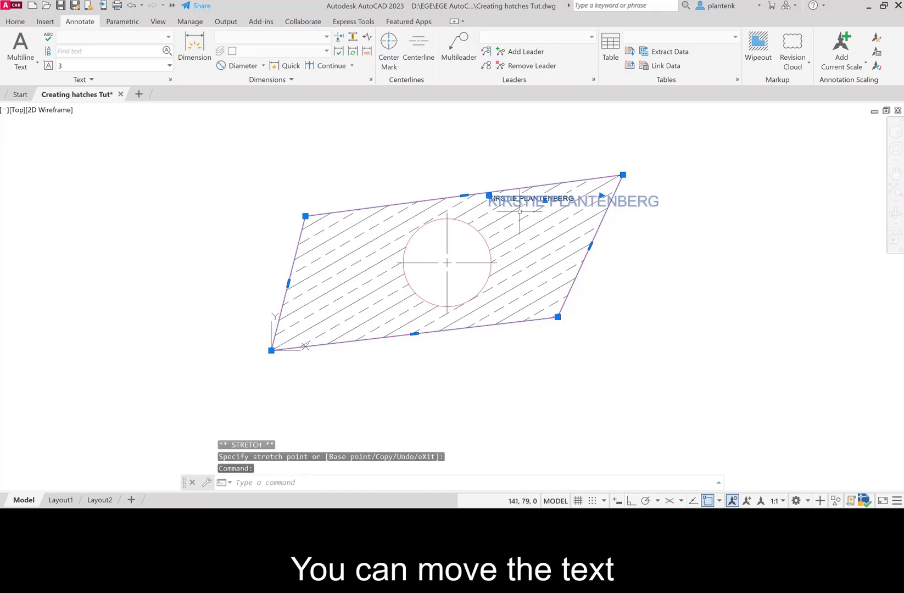
{"action": "left_click", "coordinate": [488, 196]}
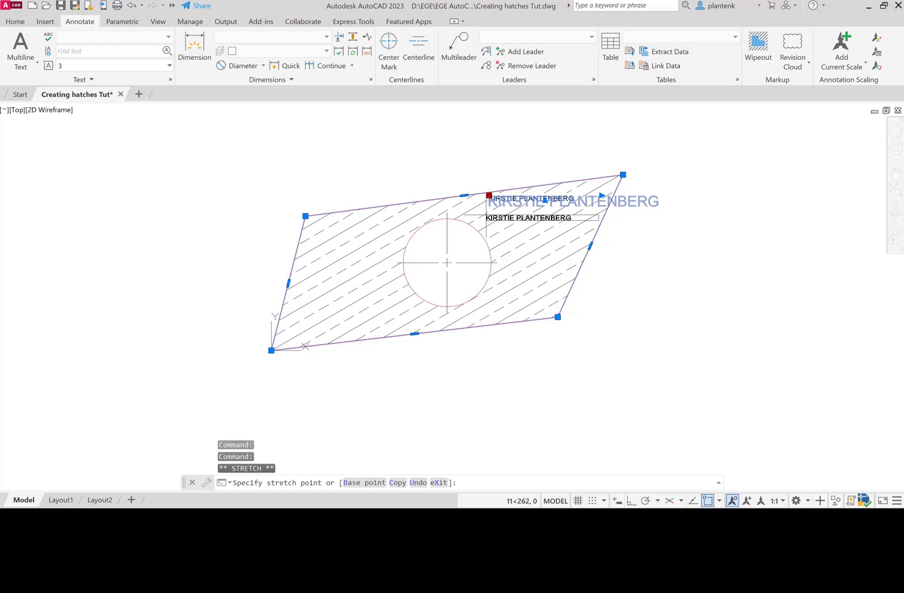
{"action": "left_click", "coordinate": [486, 215]}
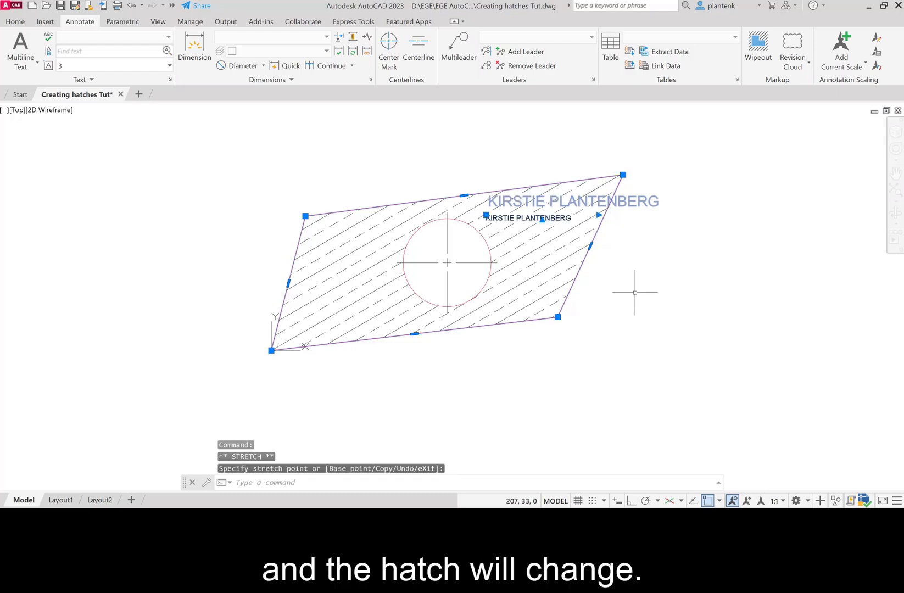
{"action": "key", "text": "Escape"}
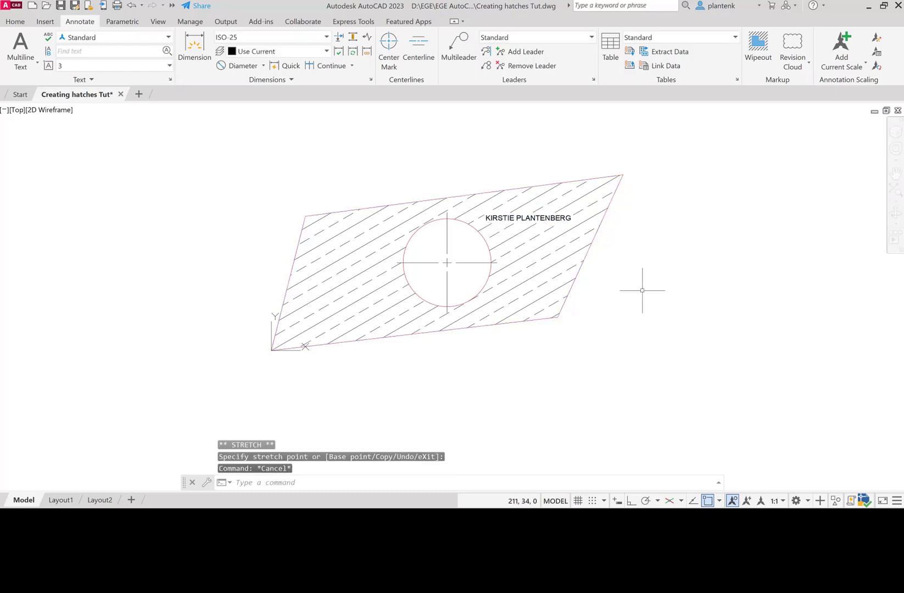